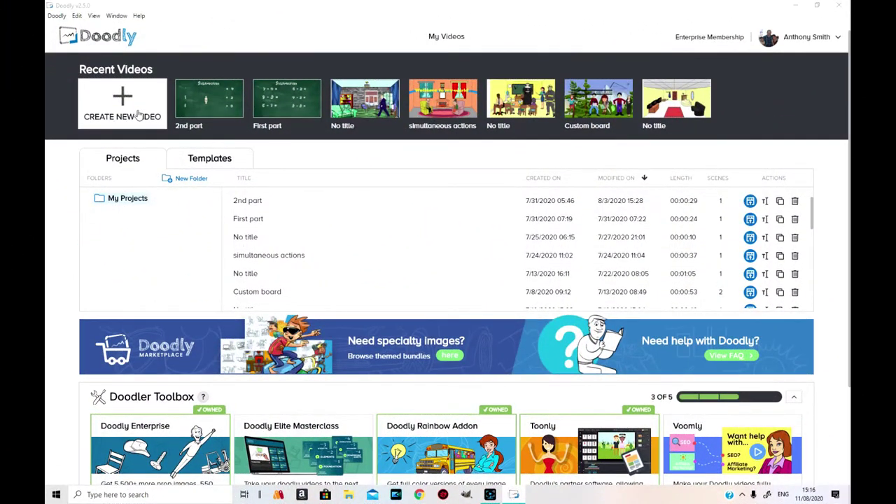
Step: Create a 1920x1080 whiteboard video titled 'erase differently'
click(138, 114)
text(erase differently)
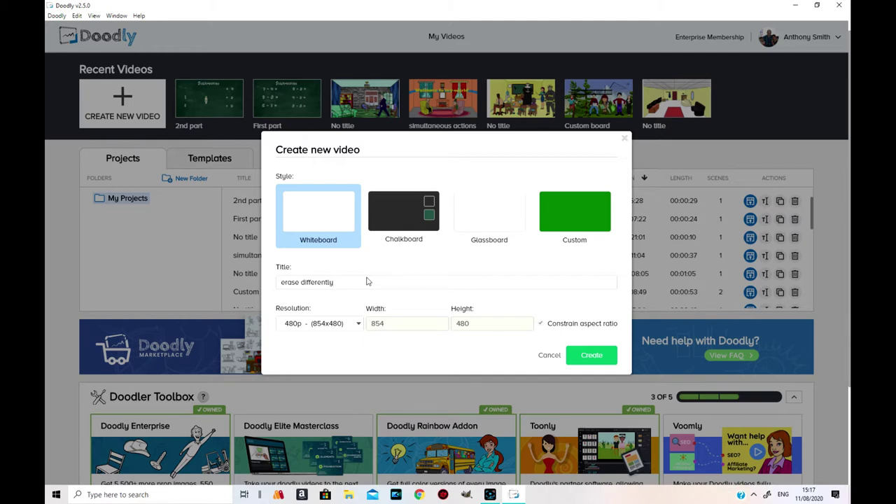
click(357, 324)
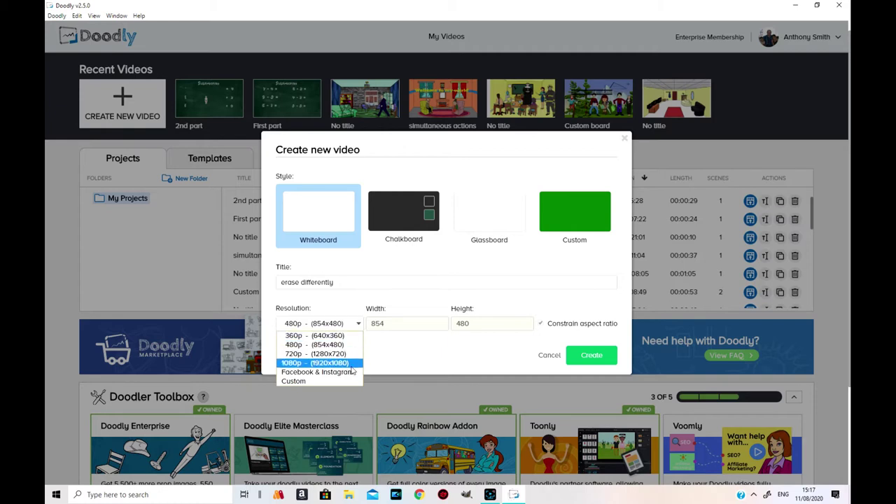
click(315, 363)
click(591, 355)
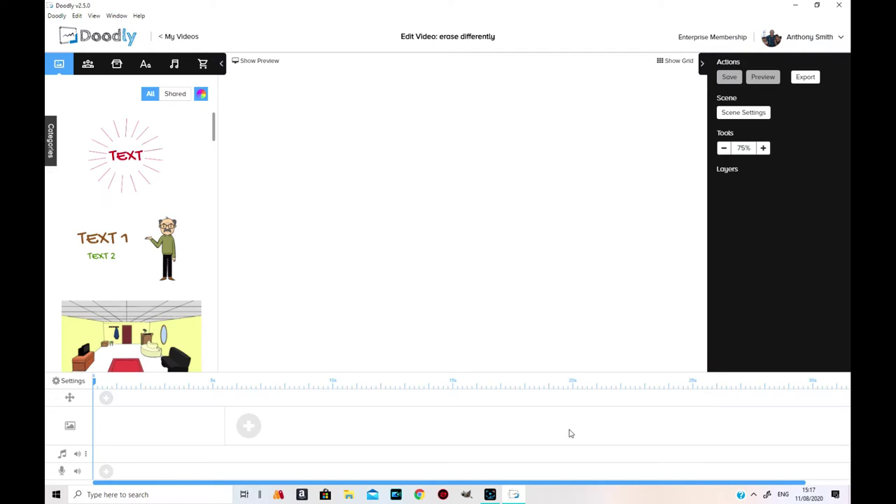
Step: Place Ann Exploring With A Map, Ann Protesting and a smaller Ann Punching on the canvas
click(116, 65)
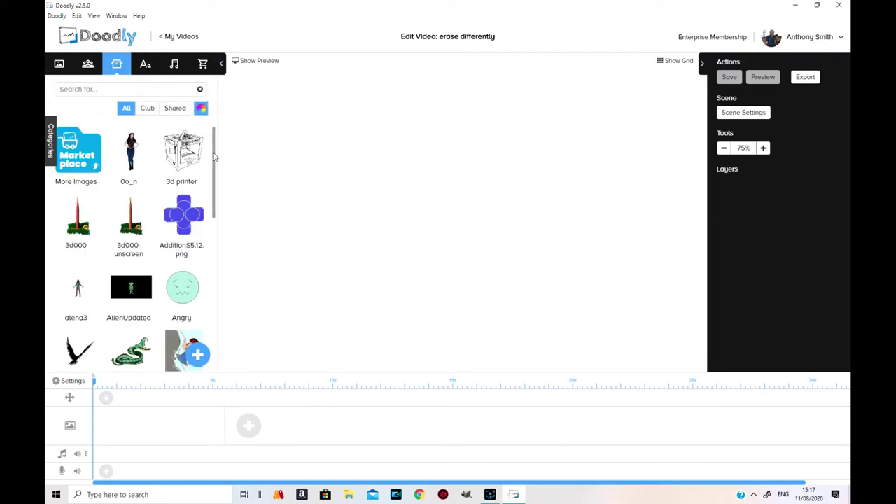
scroll(215, 196, down, 3)
scroll(215, 196, down, 4)
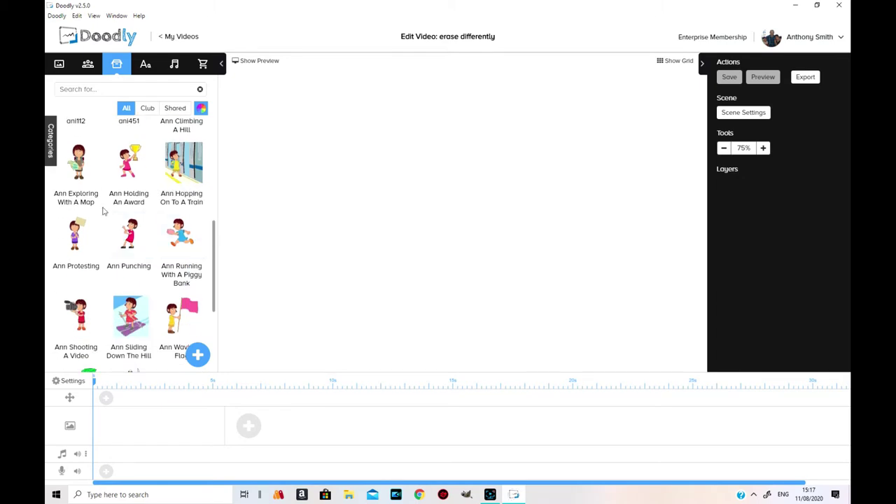
drag(76, 163, 308, 140)
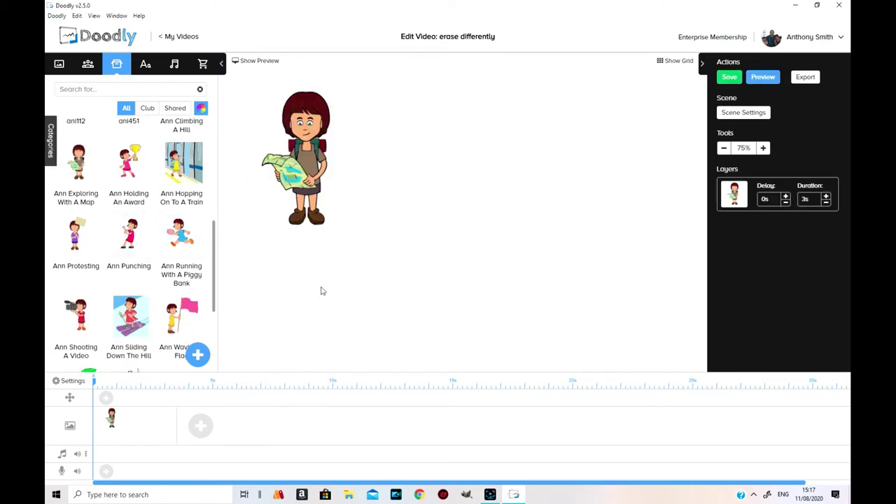
drag(76, 235, 586, 161)
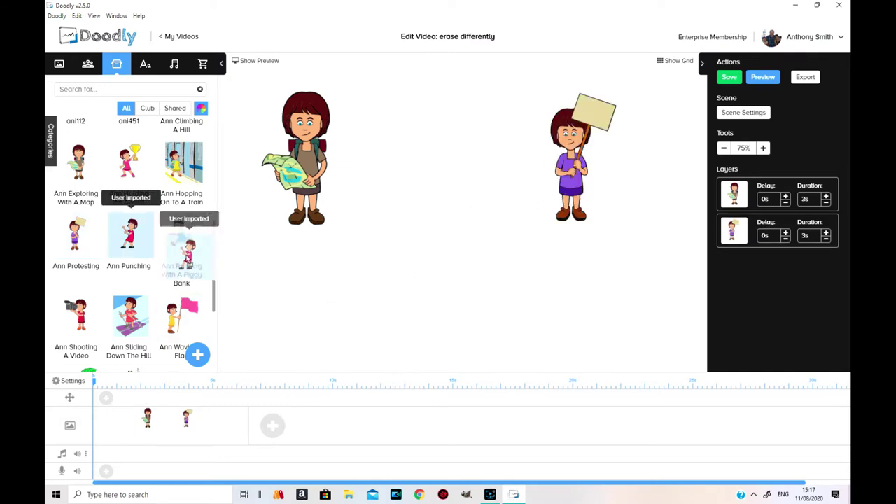
mouse_move(128, 235)
mouse_down()
mouse_move(352, 307)
mouse_move(348, 317)
mouse_move(353, 280)
mouse_up()
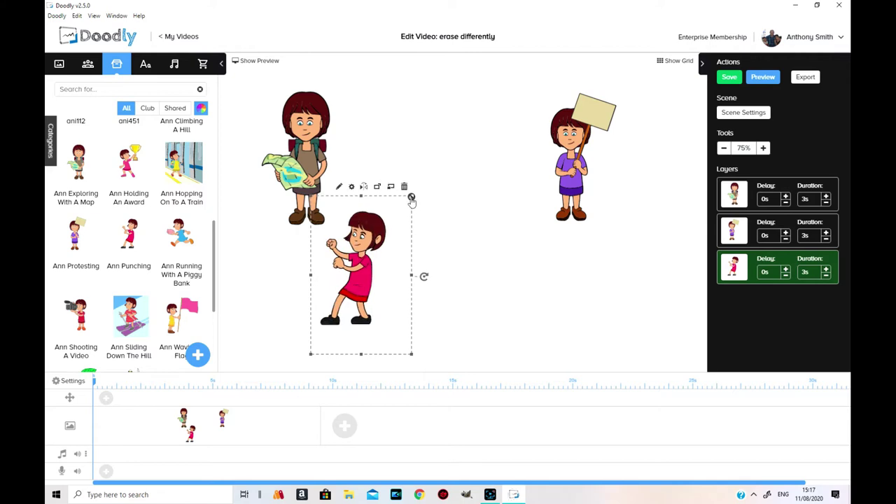
drag(411, 197, 386, 235)
Step: Add an enlarged piggy bank Ann at lower right and a smaller train picture between the girls
drag(180, 245, 606, 291)
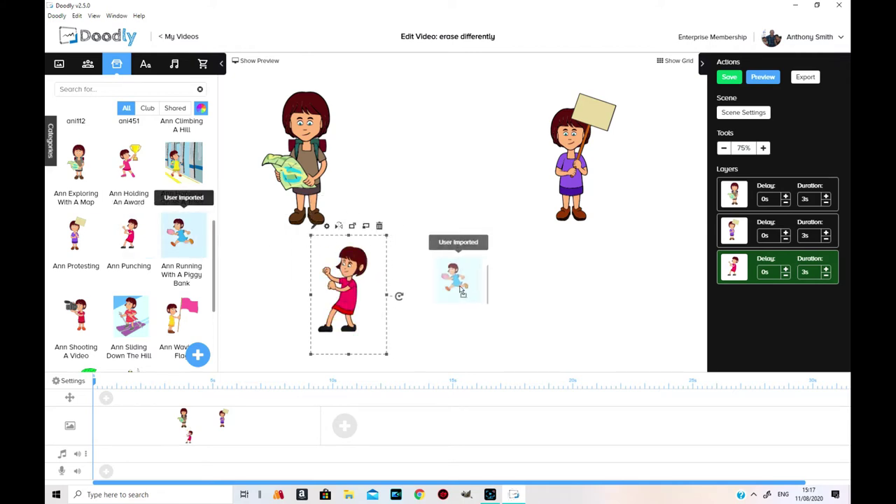
click(602, 294)
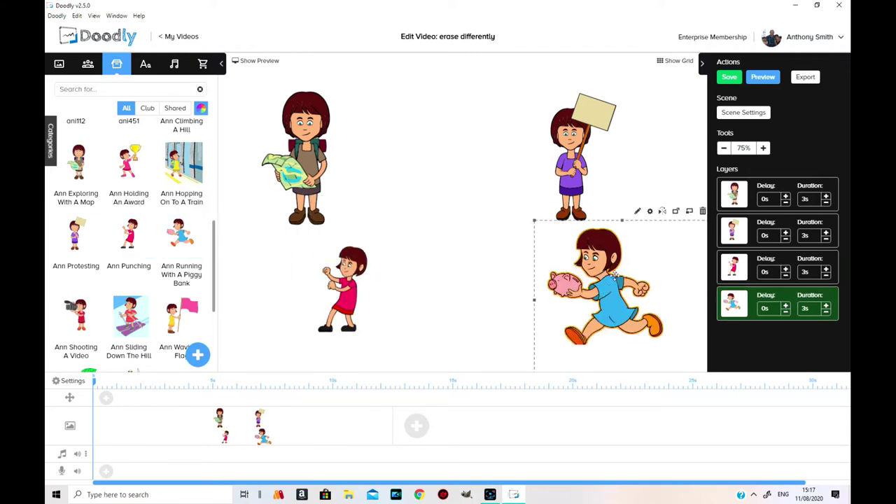
drag(545, 231, 550, 203)
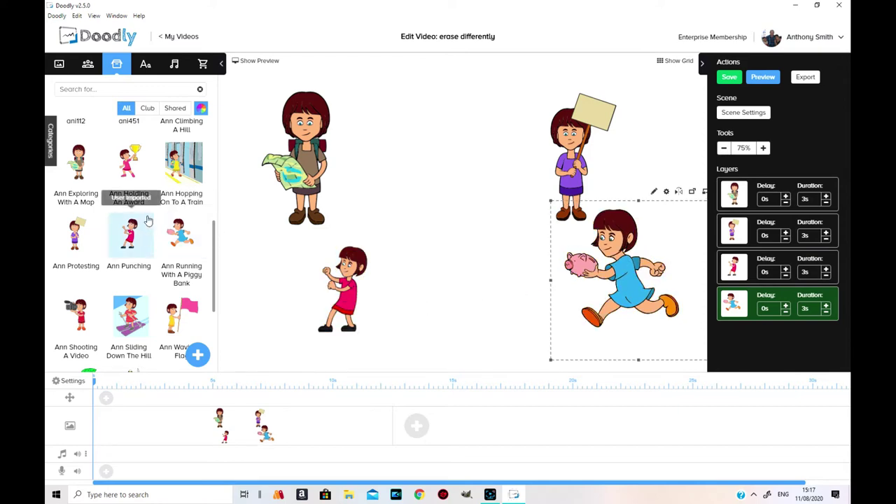
drag(183, 168, 461, 189)
click(433, 210)
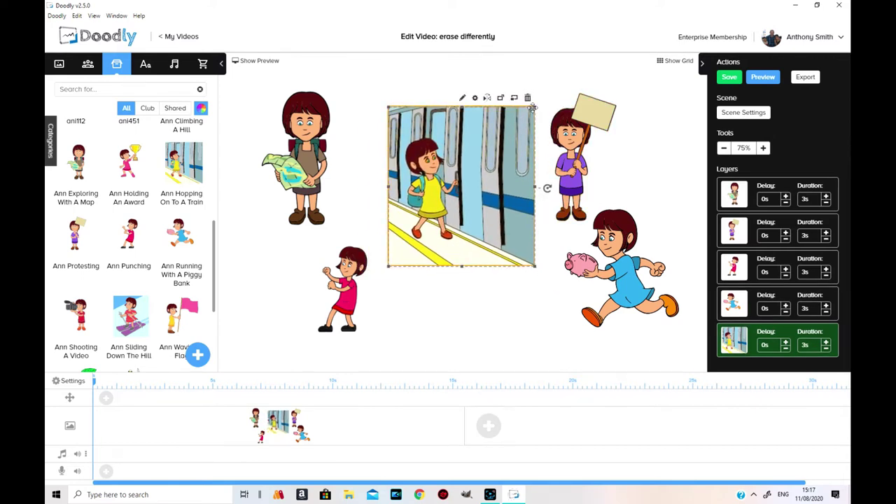
drag(535, 110, 515, 130)
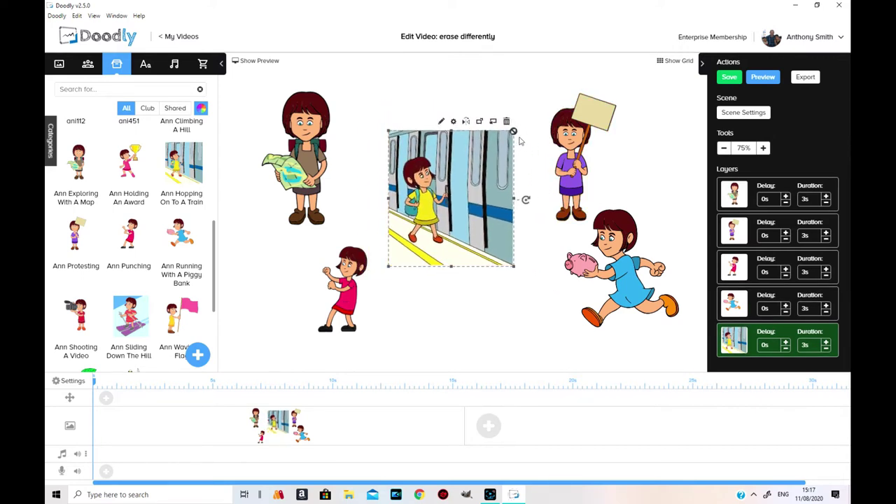
mouse_move(476, 186)
mouse_down()
mouse_move(497, 165)
mouse_move(481, 175)
mouse_up()
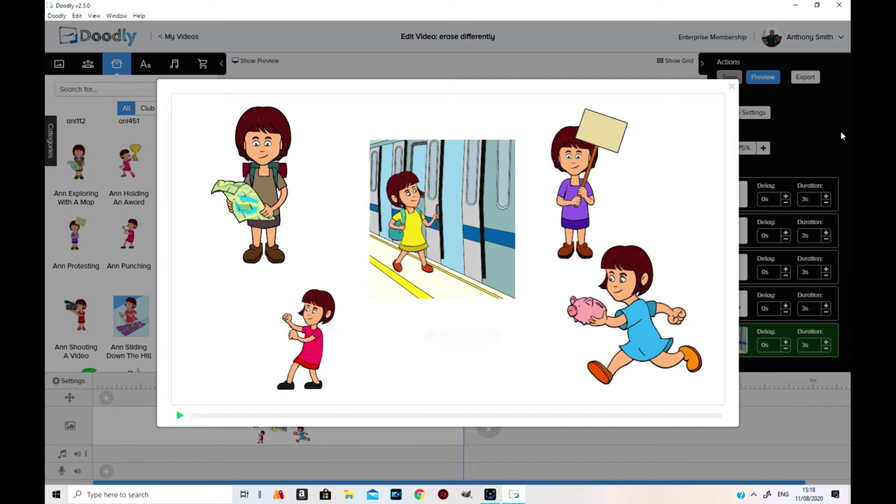
click(731, 88)
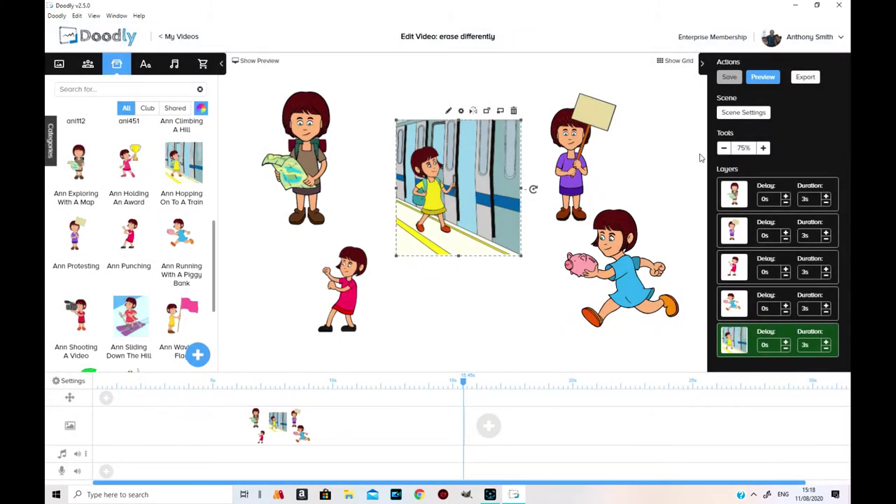
Step: Try an Erase exit on the train picture, then apply it with the exit set back to None
click(462, 111)
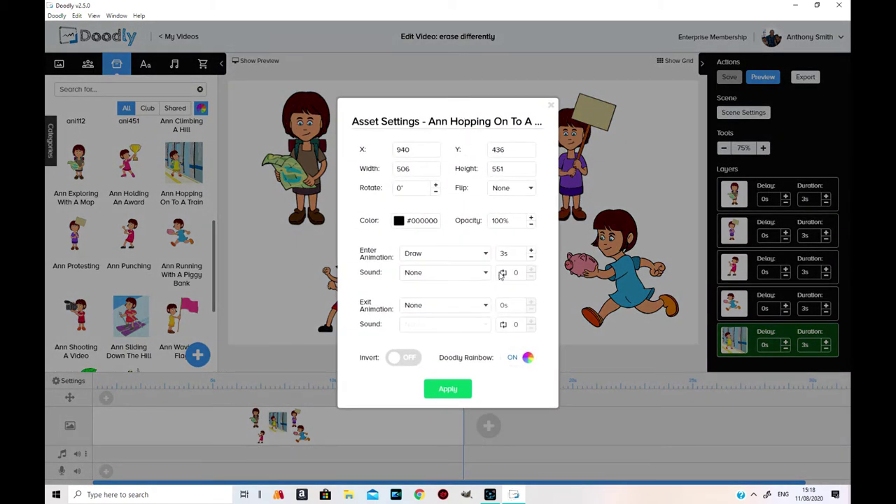
click(486, 306)
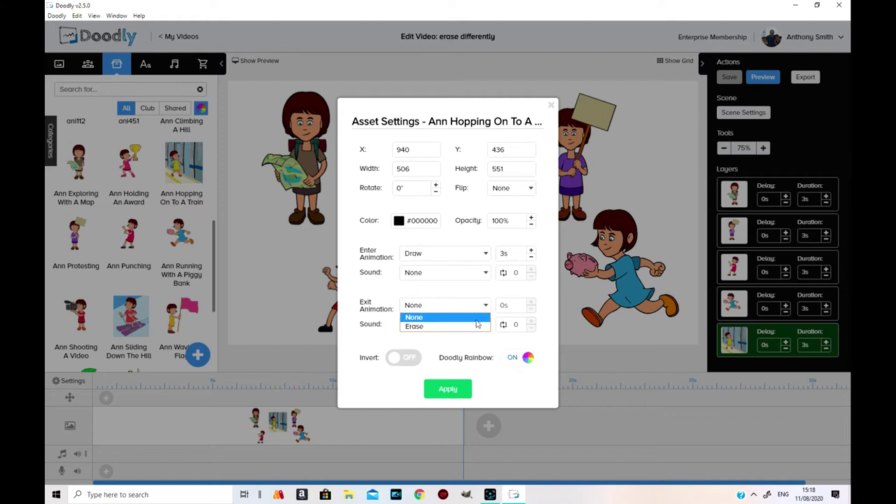
click(477, 326)
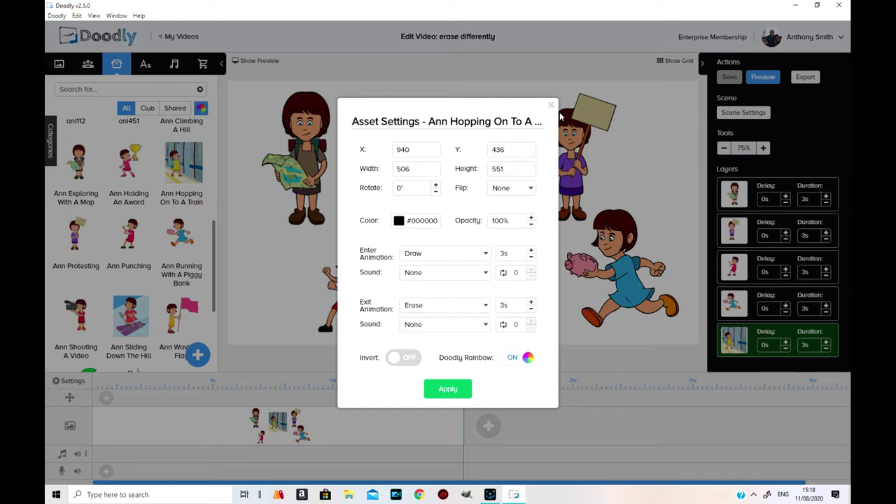
click(486, 306)
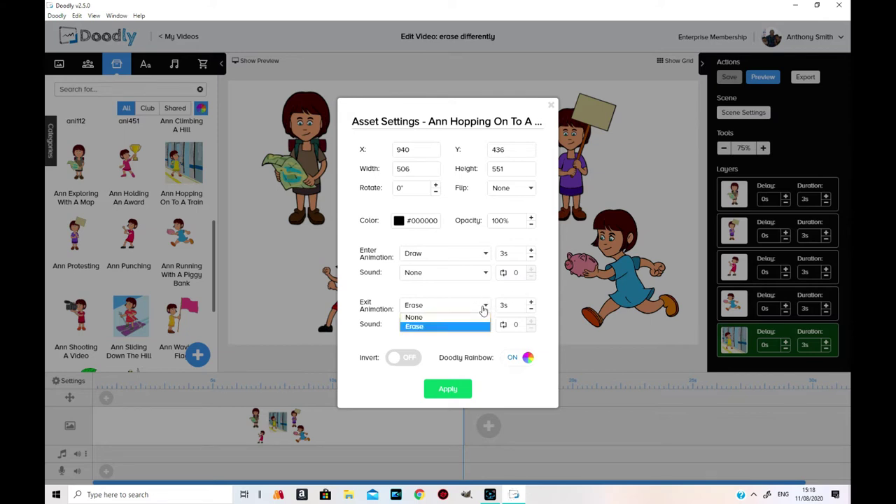
click(448, 323)
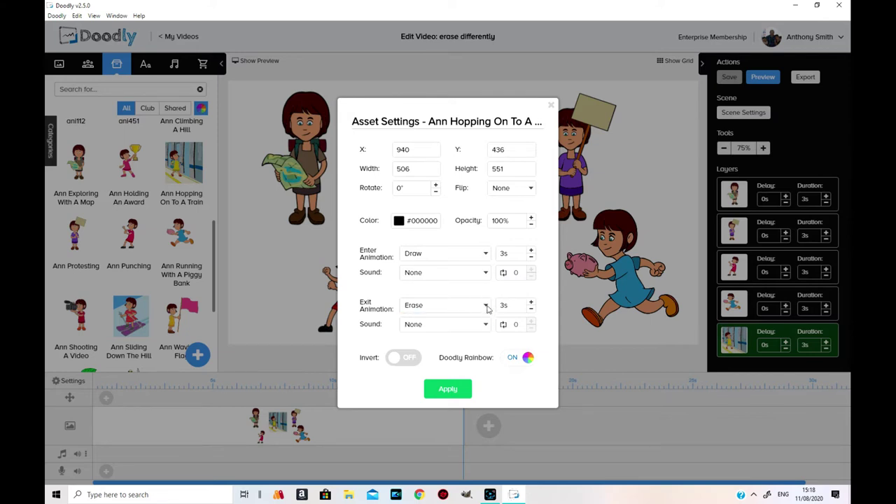
click(484, 305)
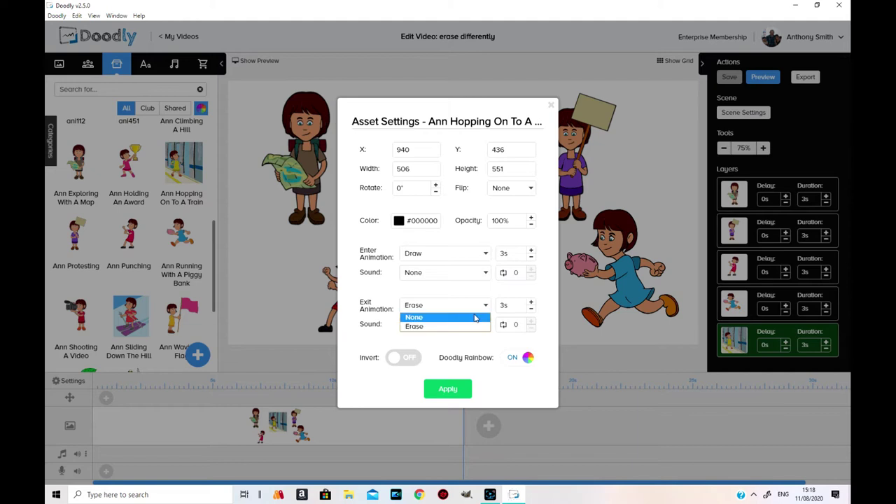
click(448, 315)
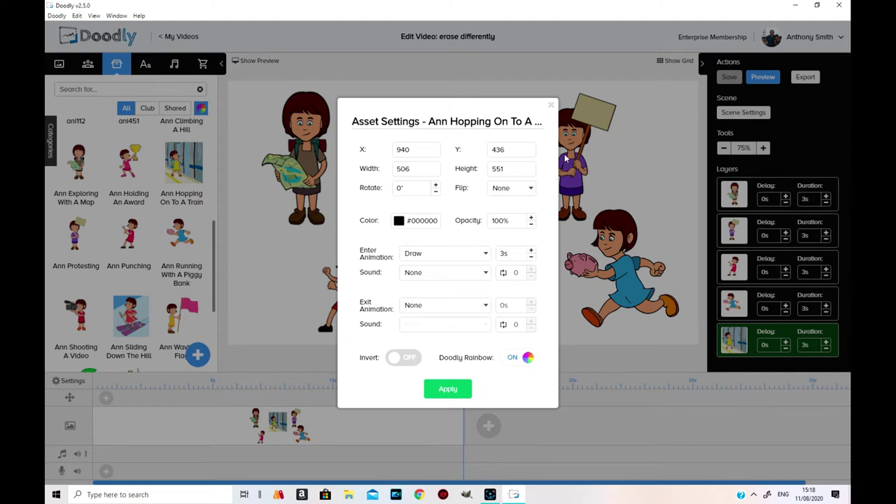
click(551, 106)
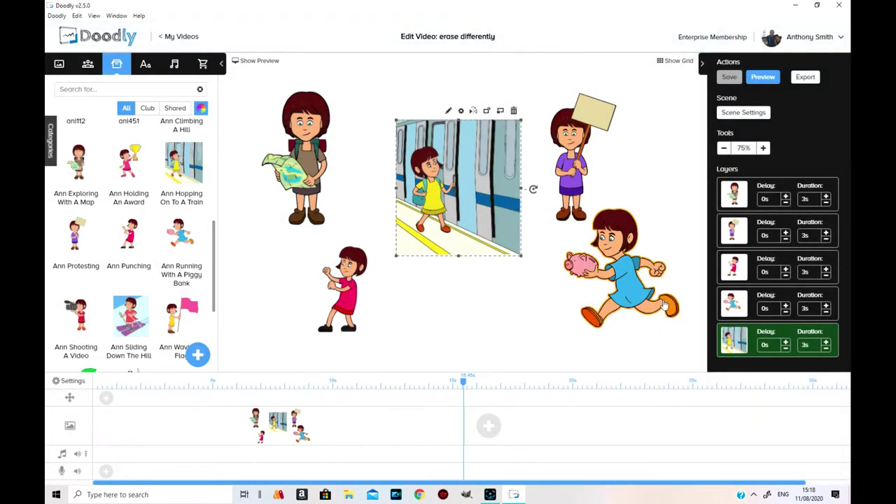
Step: Set Ann Punching's exit animation to Erase (3s) and apply it
click(350, 280)
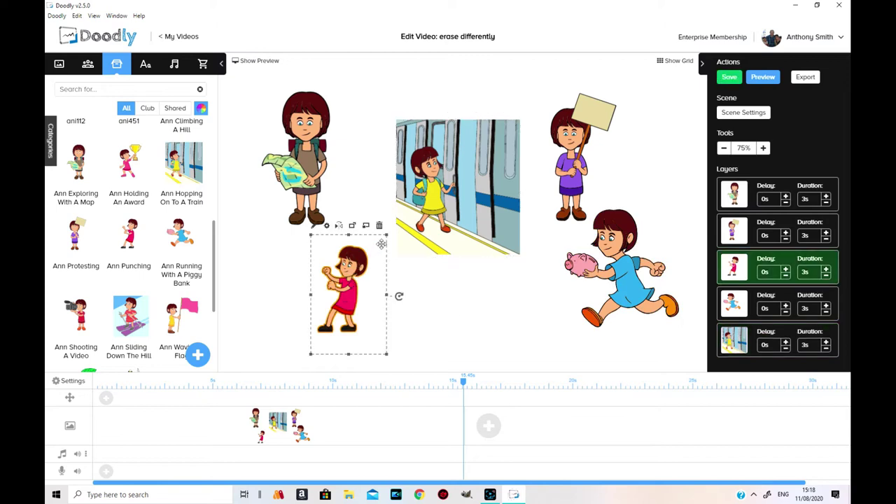
click(332, 225)
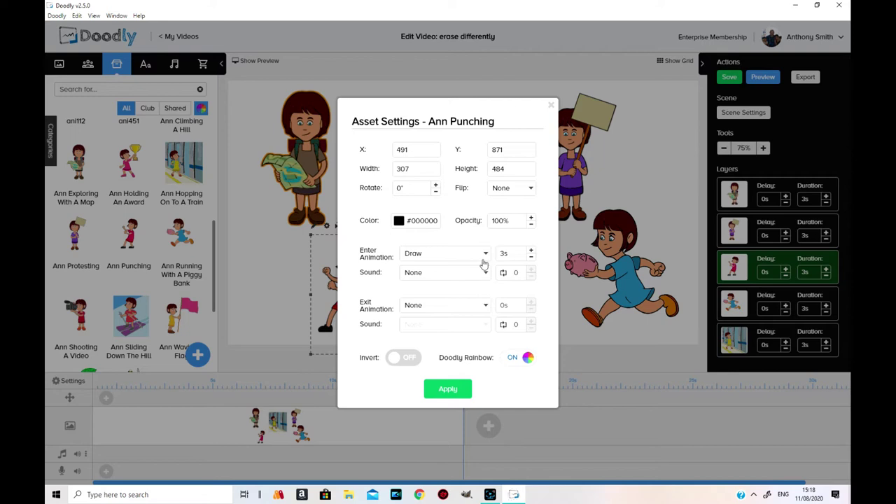
click(483, 306)
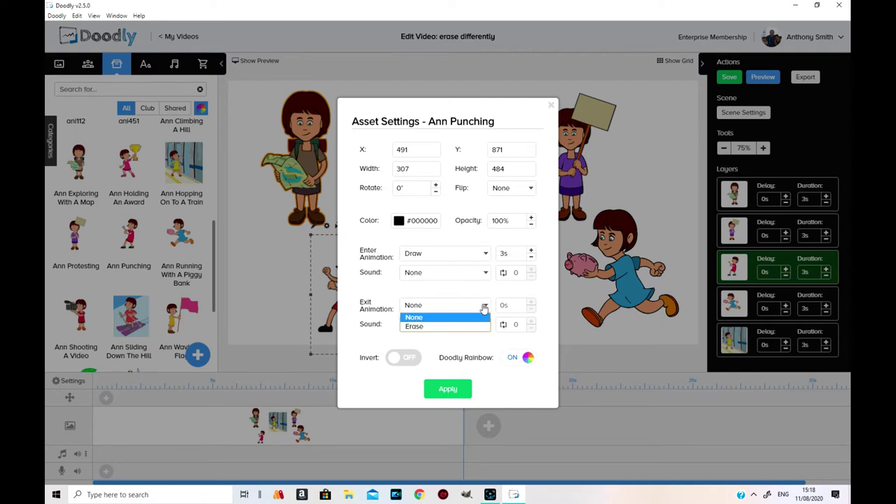
click(477, 327)
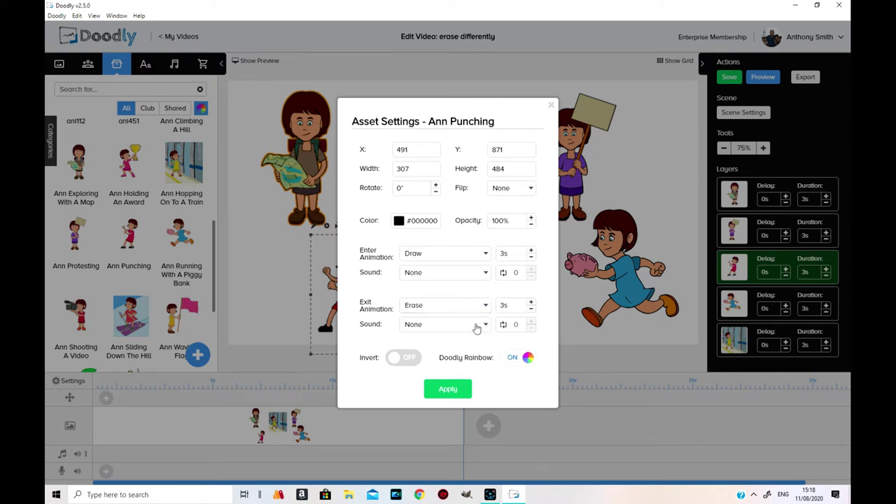
click(458, 388)
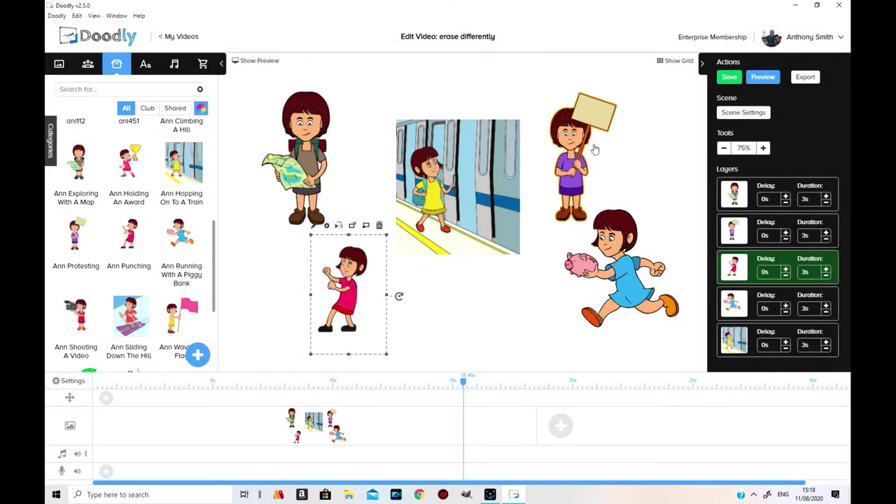
Step: Set the sign-holding Ann Protesting's exit animation to Erase (3s) and apply it
click(580, 129)
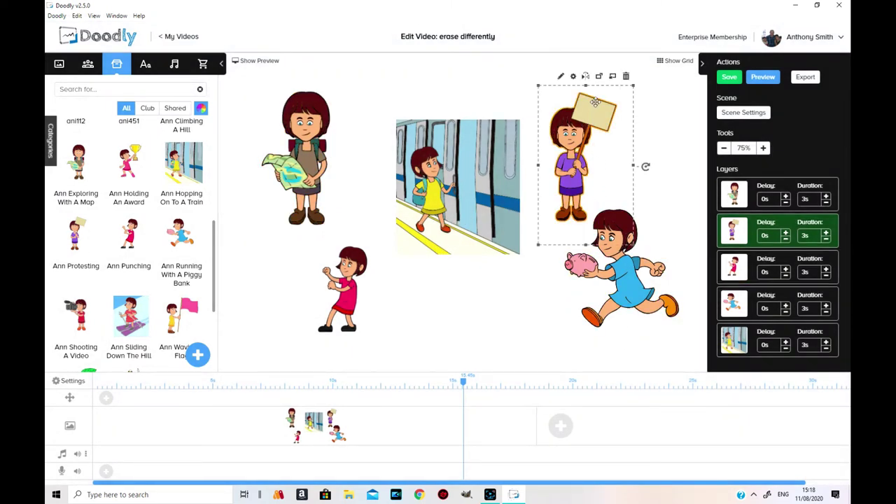
click(573, 76)
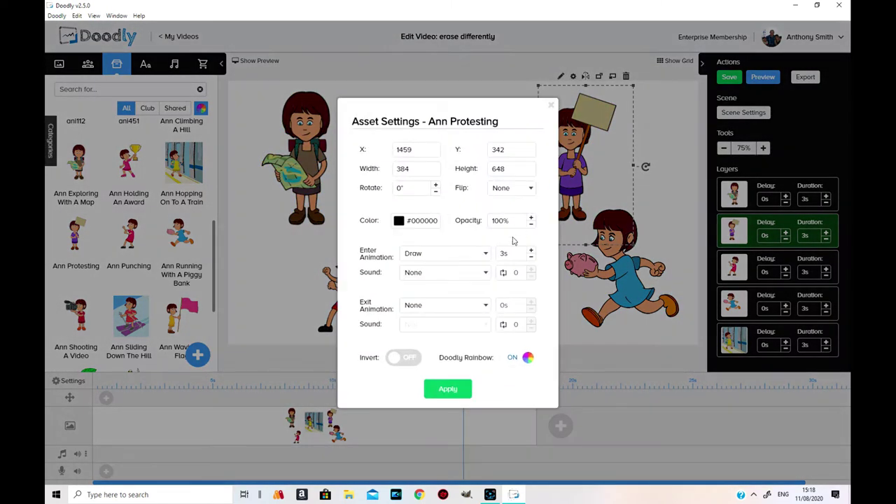
click(482, 308)
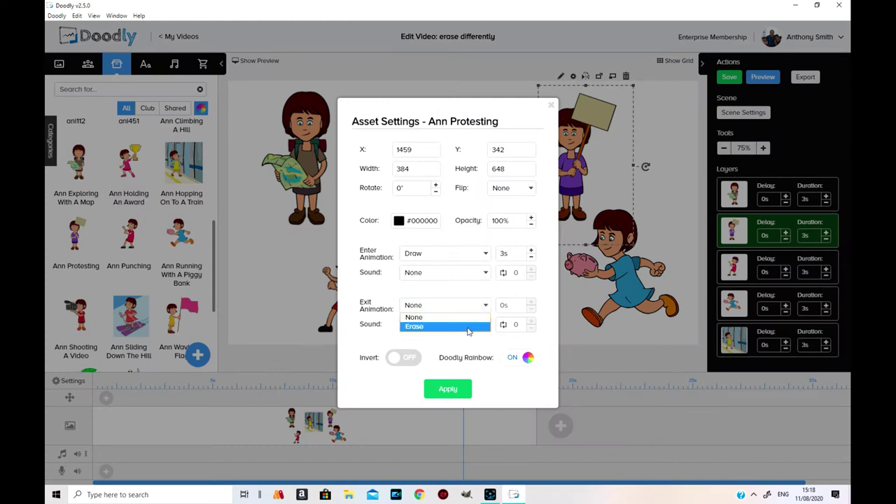
click(434, 325)
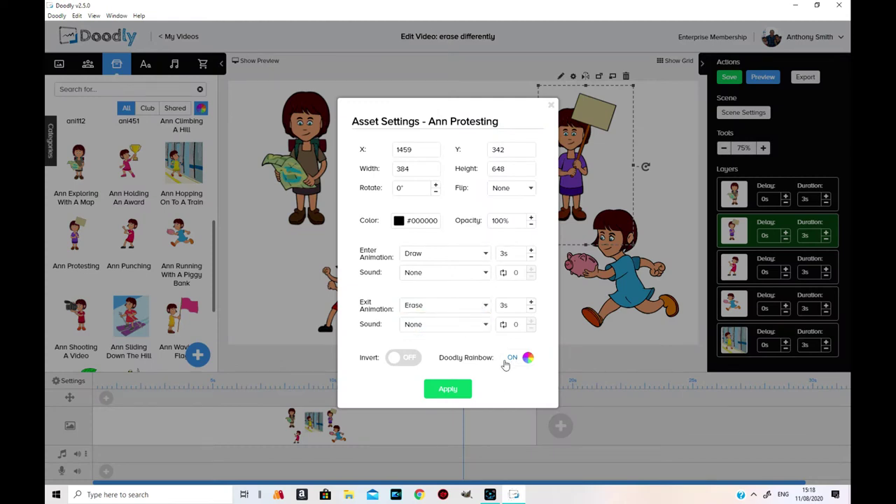
click(447, 388)
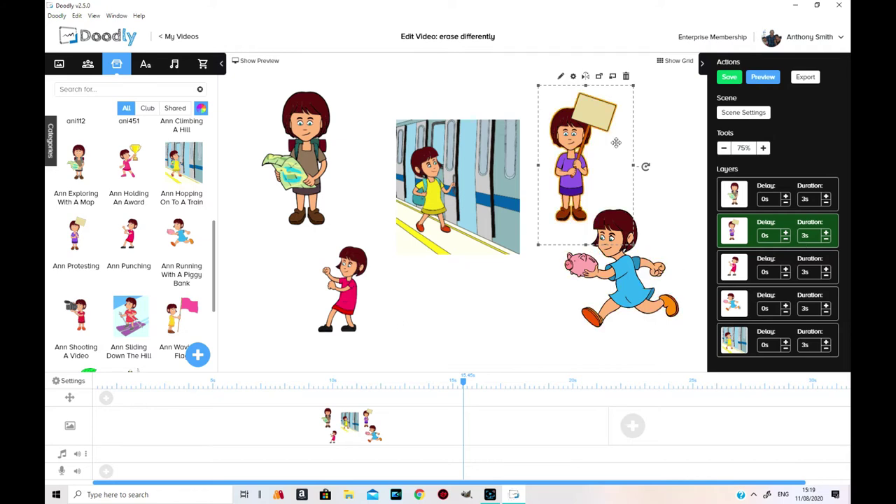
Step: Play the scene preview, watching Ann Protesting and Ann Punching erase at the end
click(772, 81)
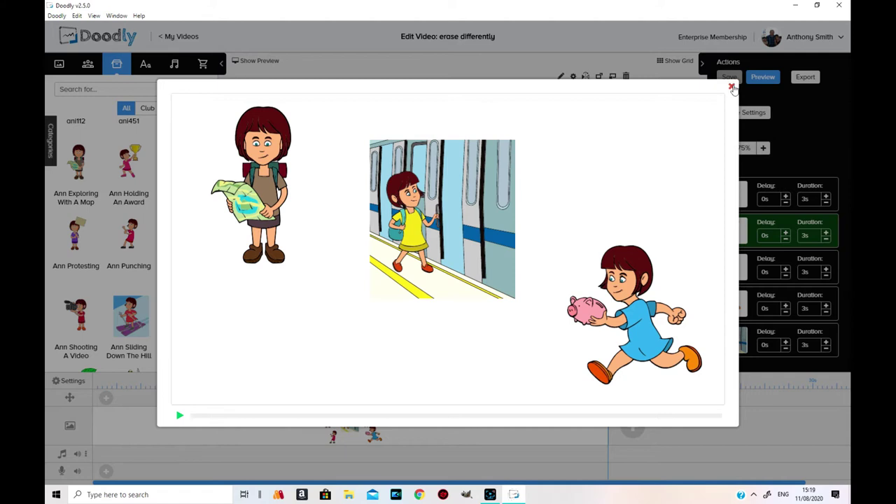
Step: Close the preview and set Ann Protesting's exit animation back to None
click(732, 87)
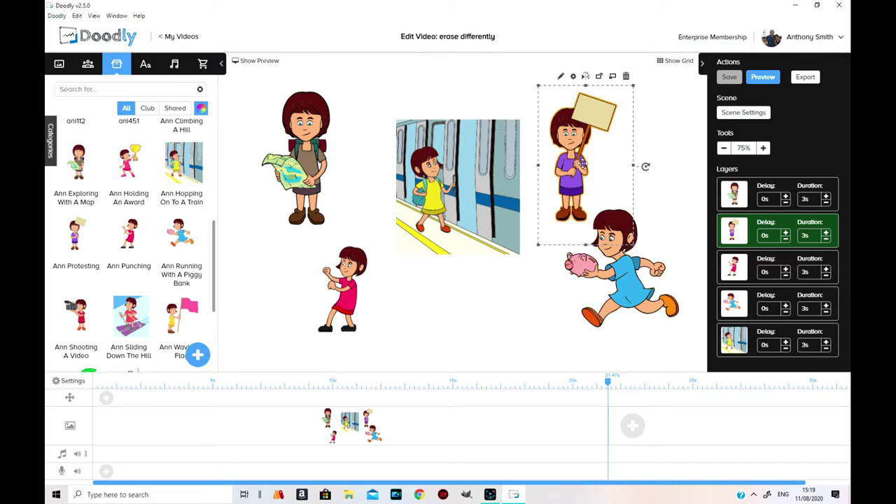
click(573, 77)
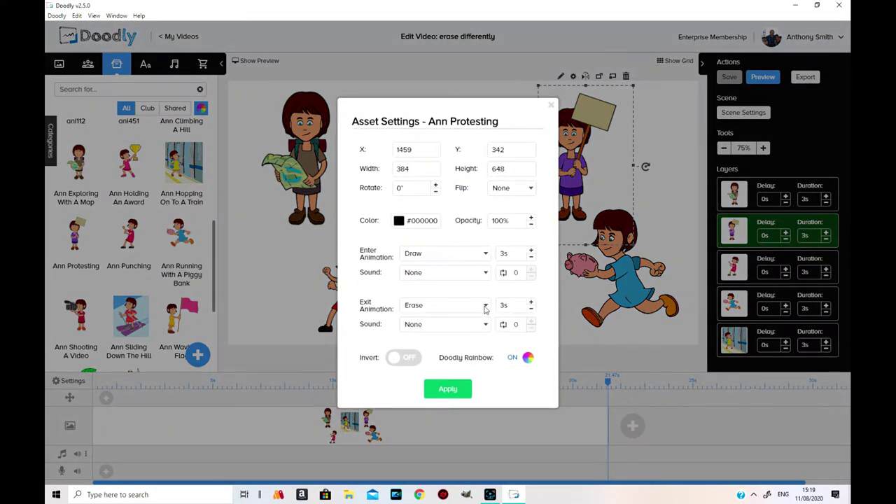
click(483, 306)
click(434, 315)
click(448, 389)
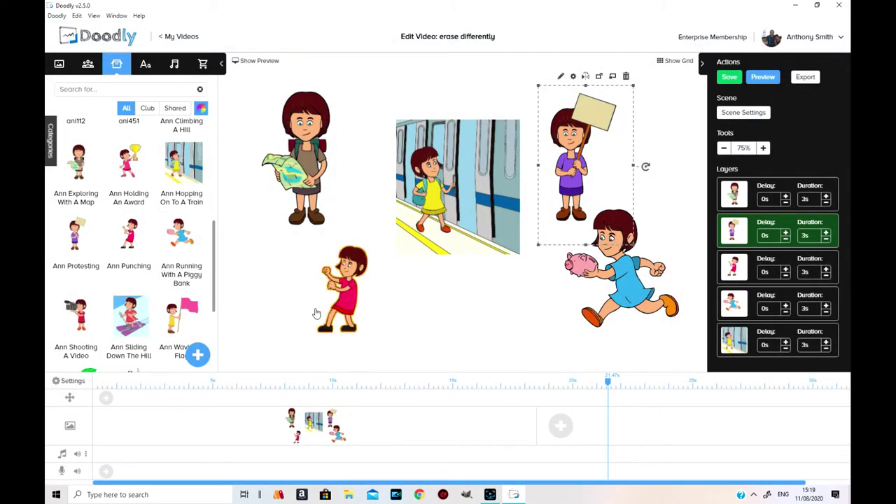
Step: Duplicate the scene and delete Ann Punching, leaving four props
right_click(387, 426)
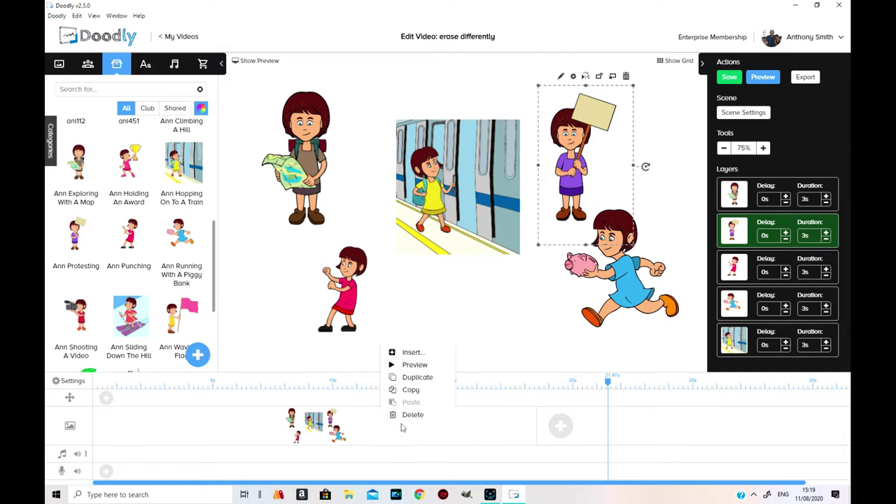
click(421, 379)
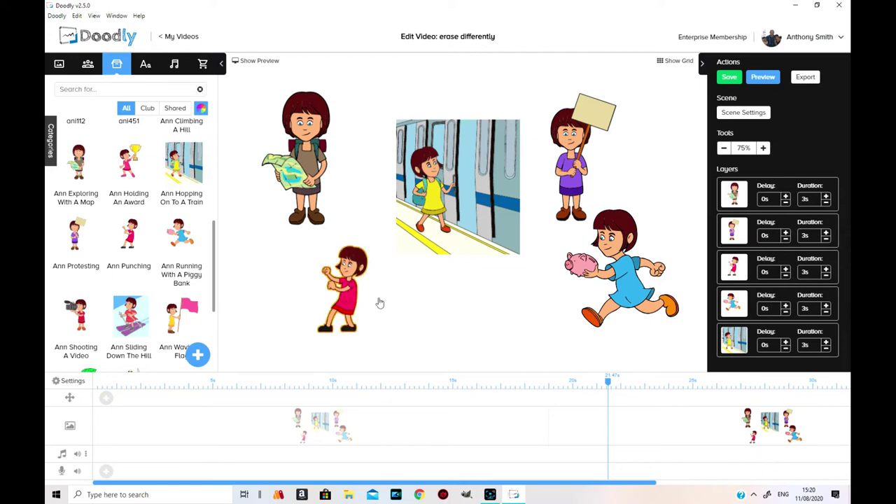
click(350, 301)
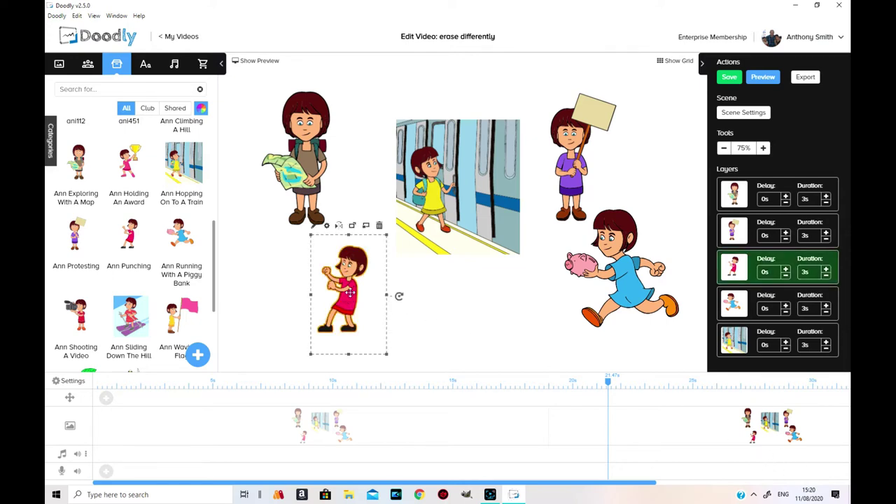
click(378, 229)
click(476, 277)
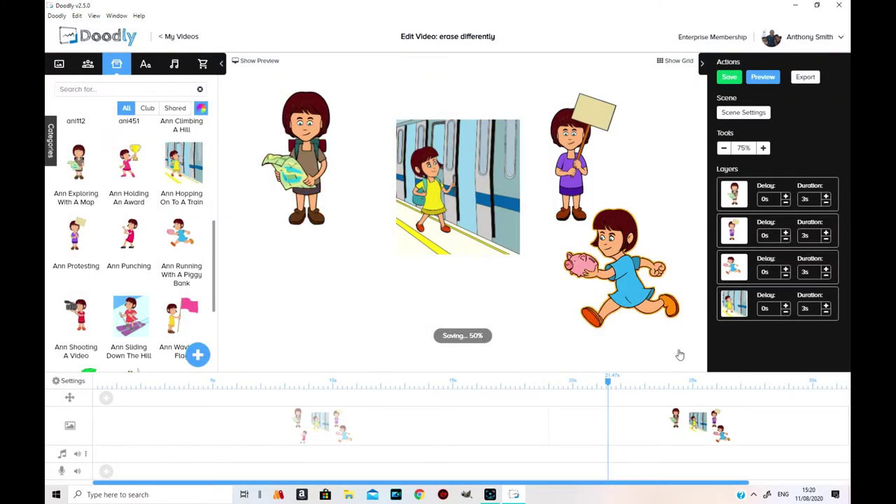
Step: Set Ann Exploring With A Map's enter animation to None
click(313, 140)
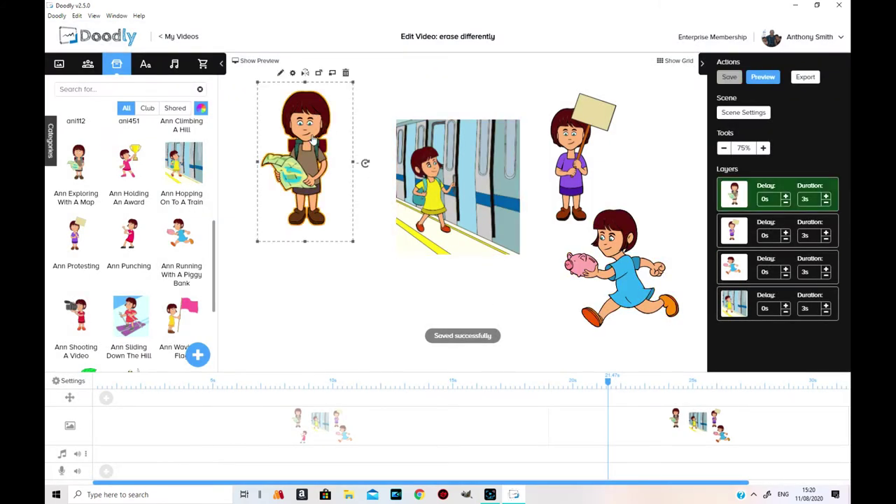
click(292, 84)
click(306, 116)
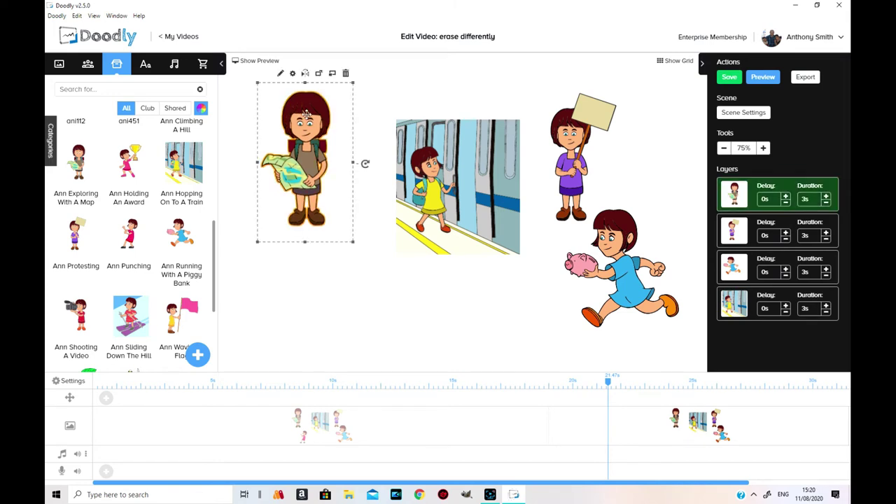
click(293, 73)
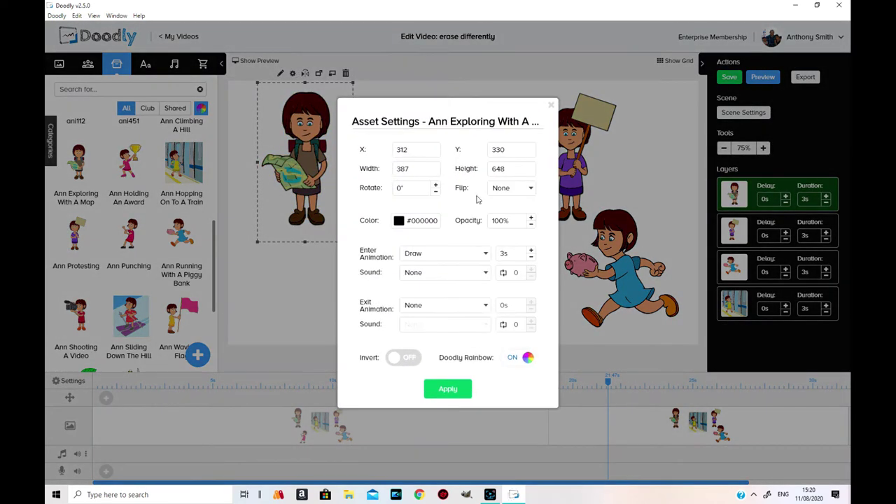
click(486, 254)
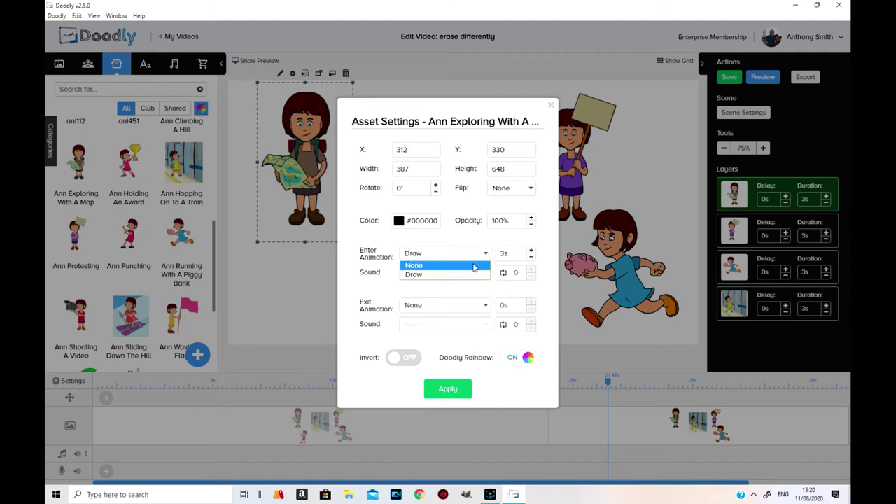
click(448, 263)
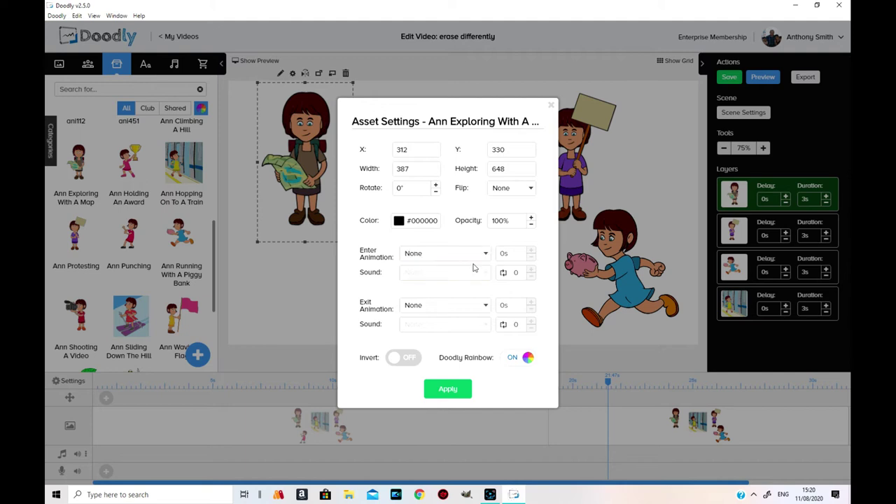
click(448, 388)
Step: Set the Ann Hopping On To A Train picture's enter animation to None
click(459, 187)
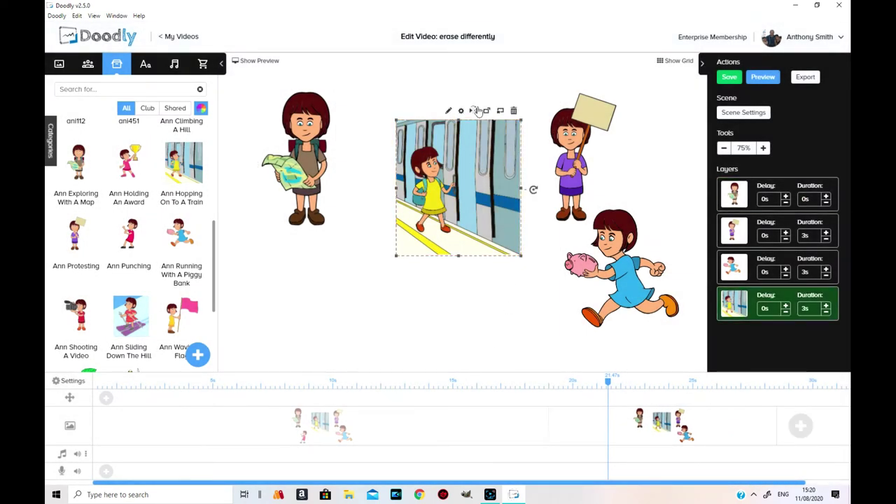
click(461, 112)
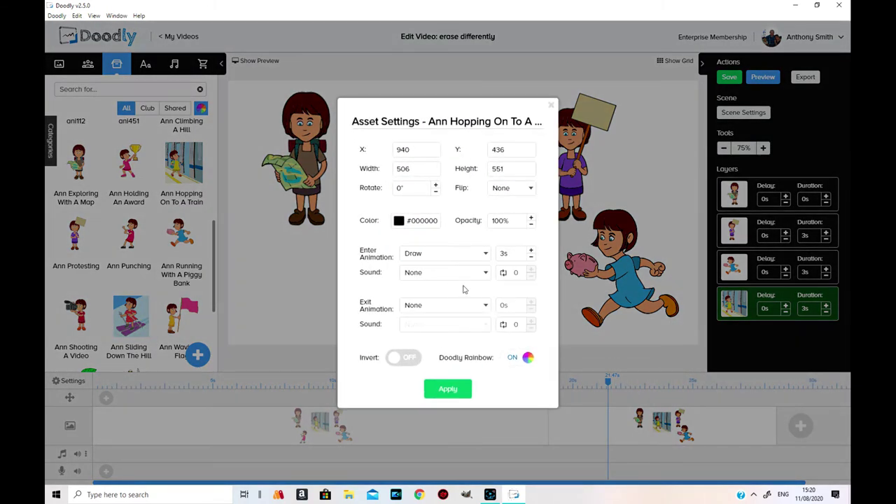
click(484, 253)
click(471, 269)
click(486, 254)
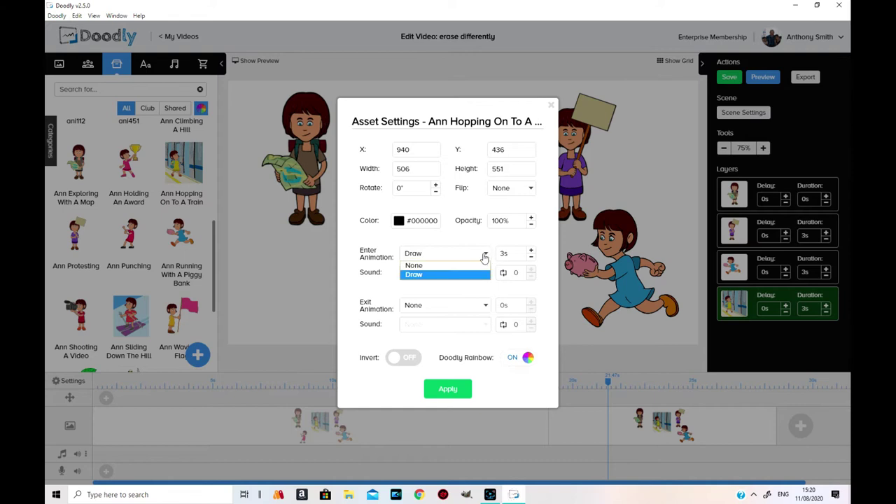
click(474, 265)
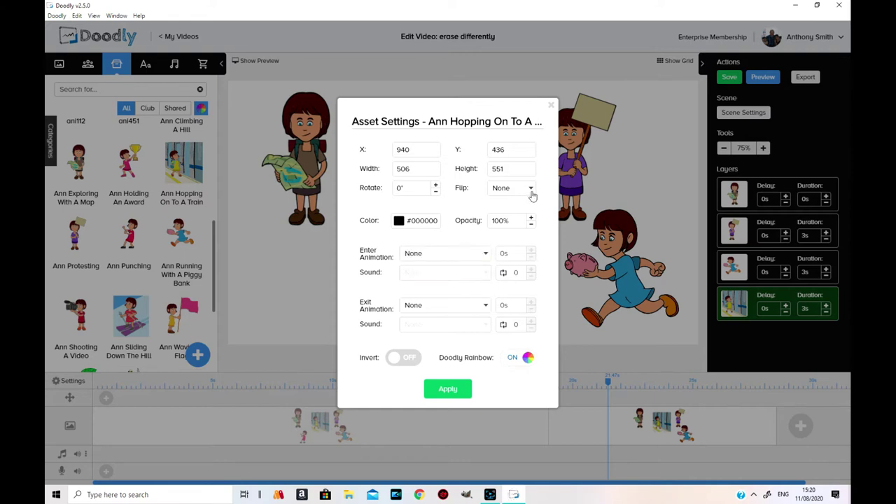
click(447, 389)
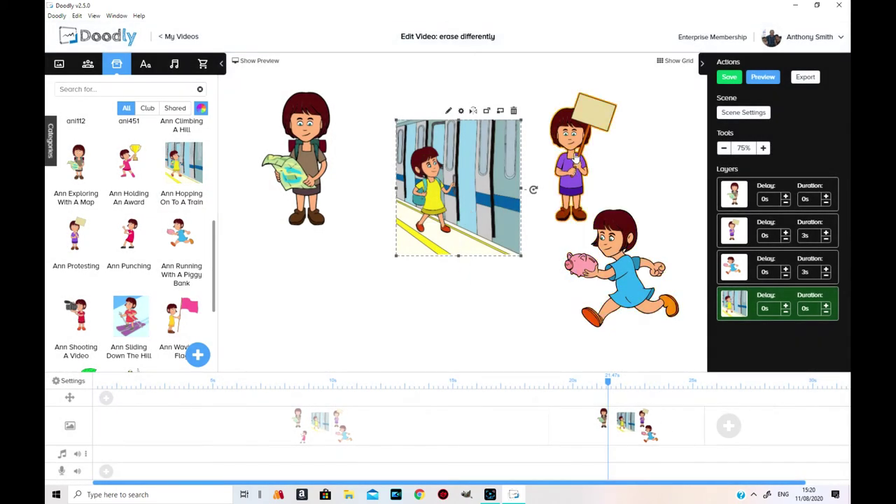
click(574, 171)
click(585, 76)
Step: Give Ann Protesting enter animation None and exit animation Erase
click(573, 76)
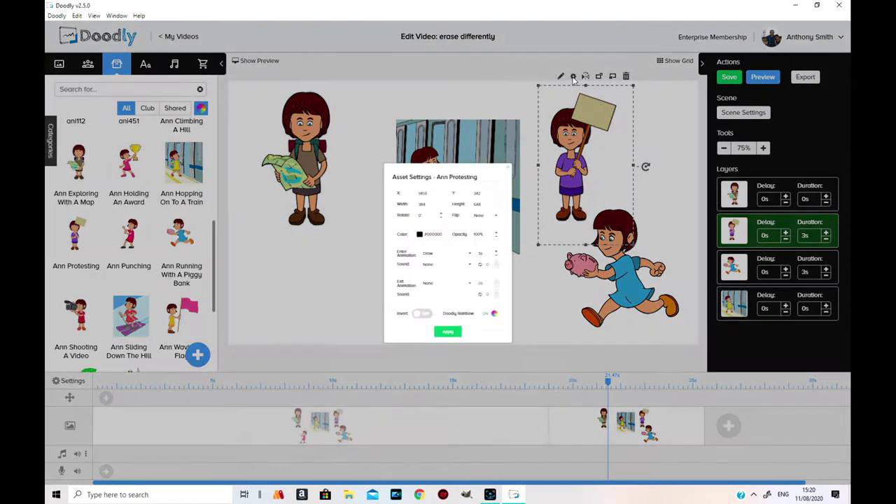
click(485, 253)
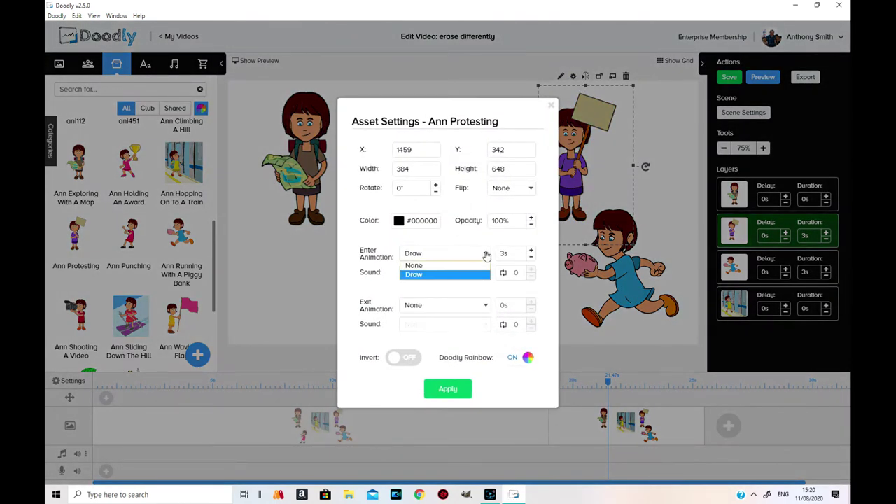
click(441, 264)
click(485, 306)
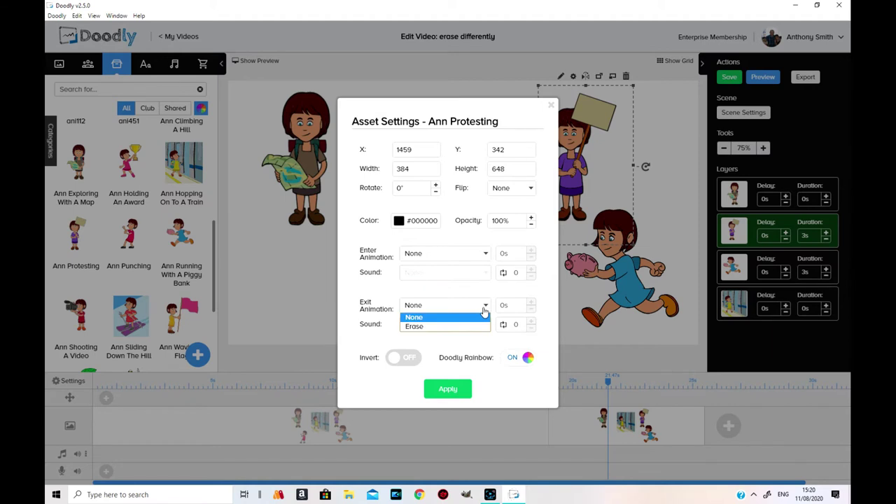
click(440, 327)
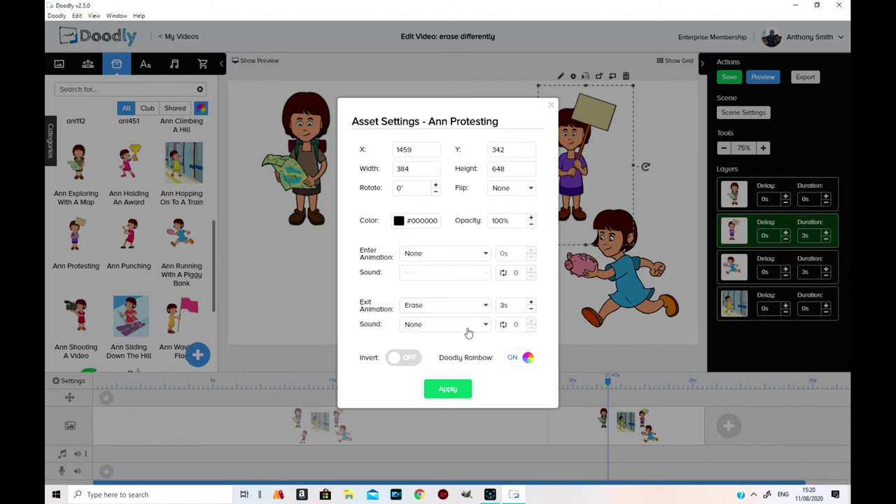
click(447, 388)
Step: Set Ann Running With A Piggy Bank's enter animation to None
click(608, 297)
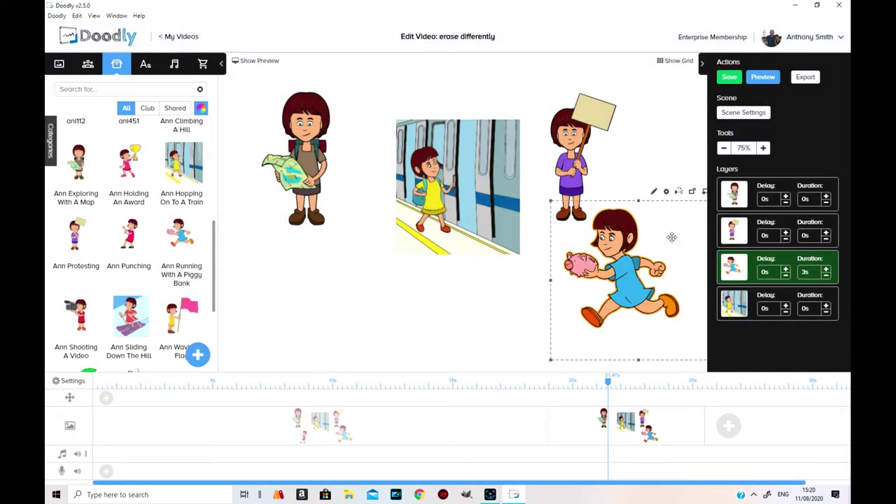
click(666, 191)
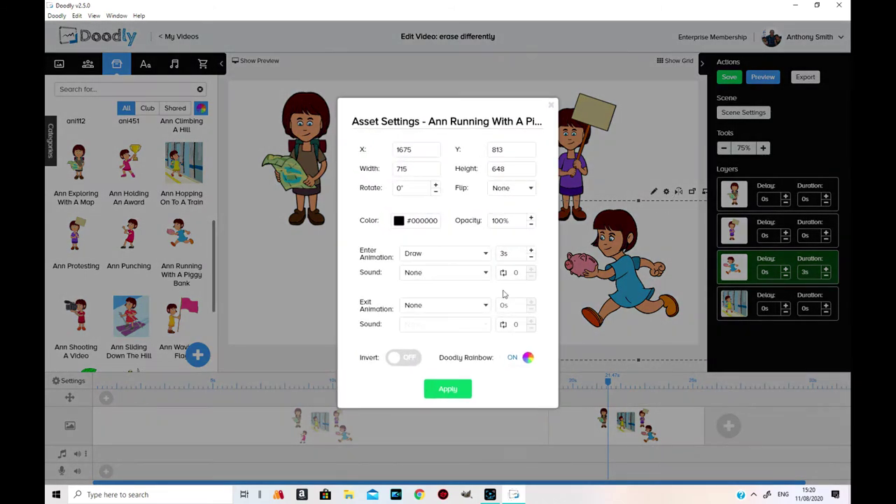
click(486, 254)
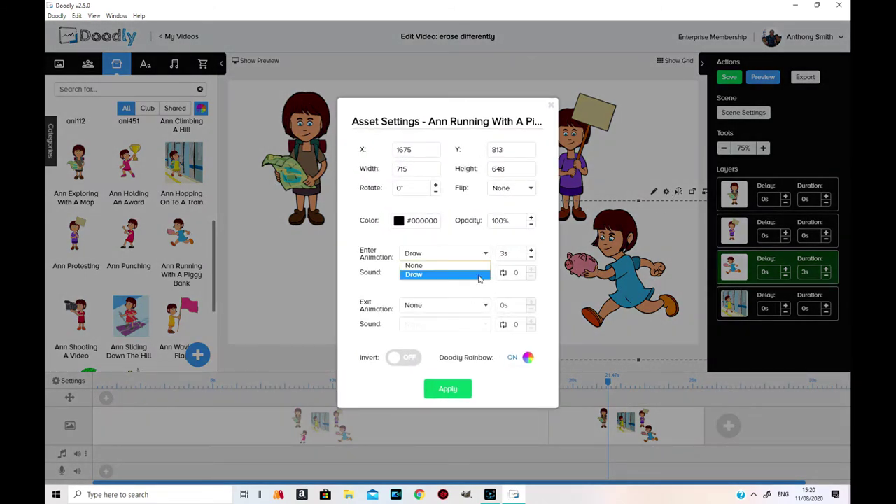
click(475, 266)
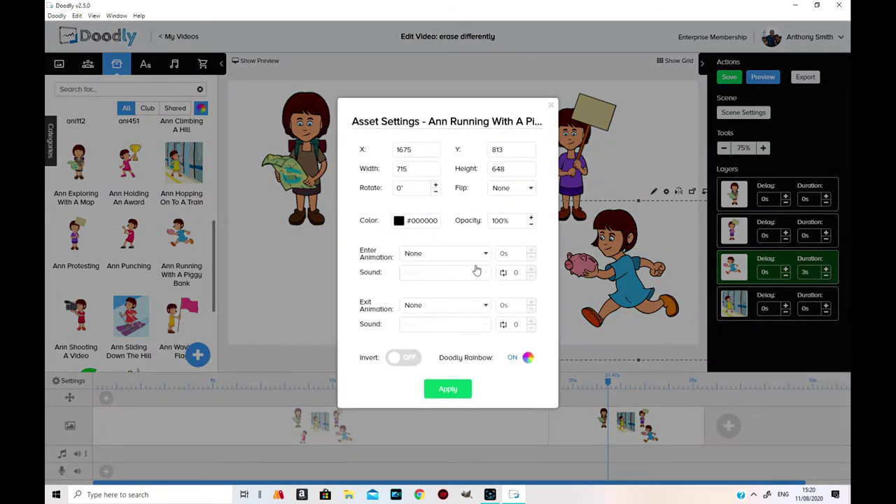
click(448, 389)
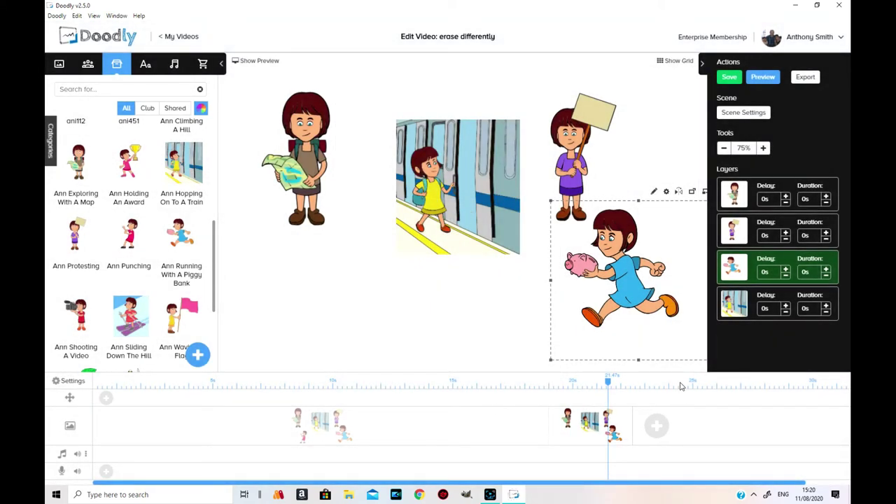
Step: Save the project, then open the Export Video dialog and cancel it without exporting
click(728, 77)
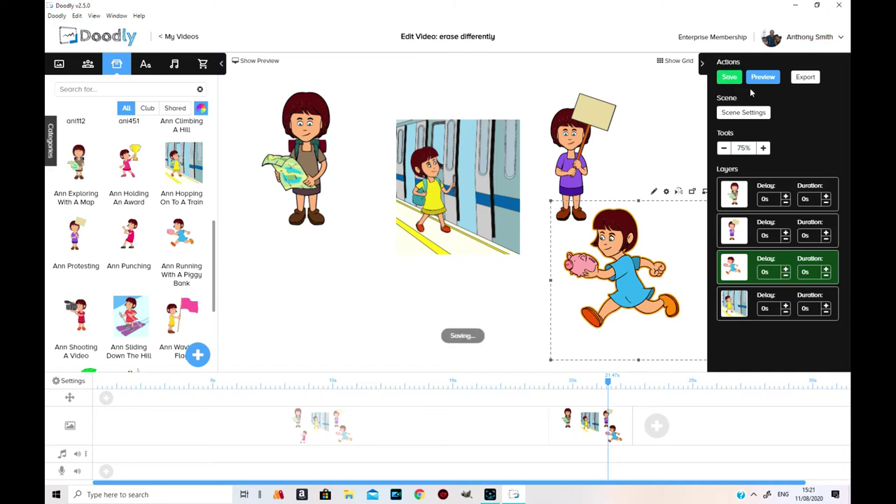
click(806, 77)
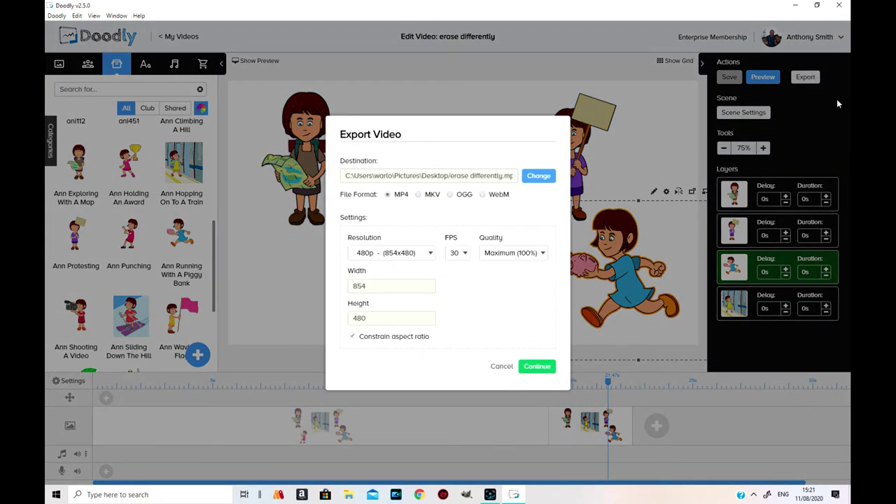
click(502, 366)
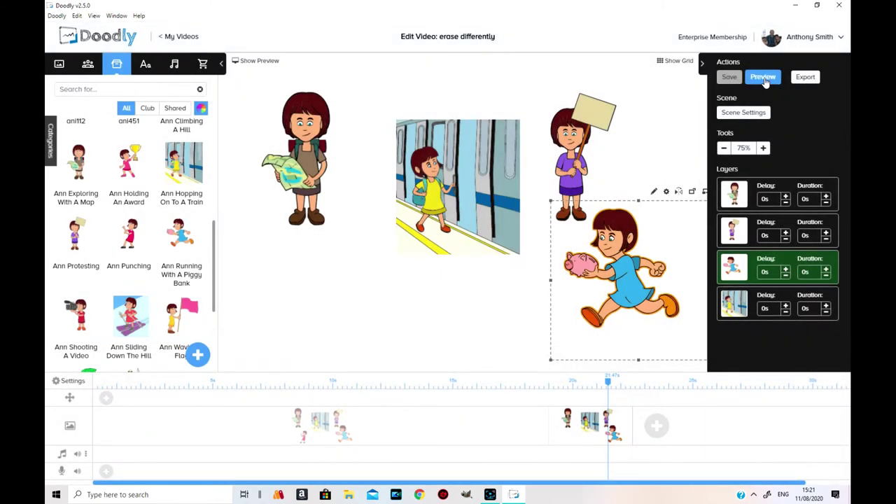
click(763, 76)
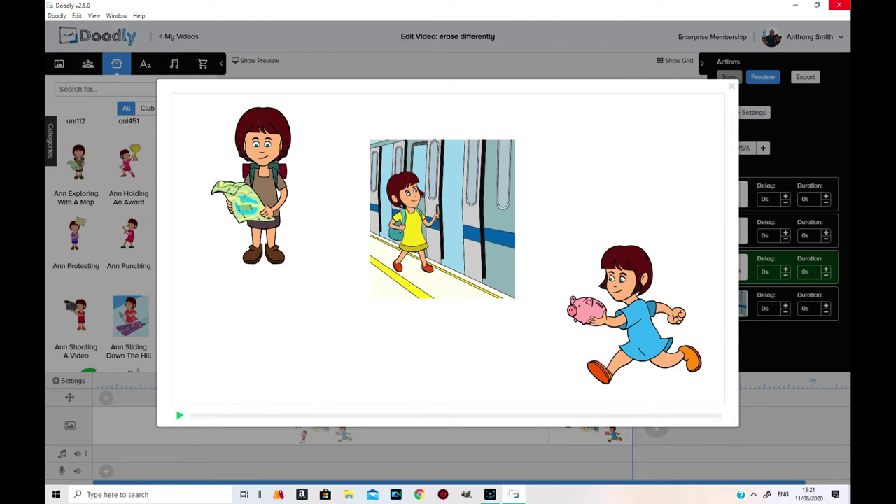
click(731, 89)
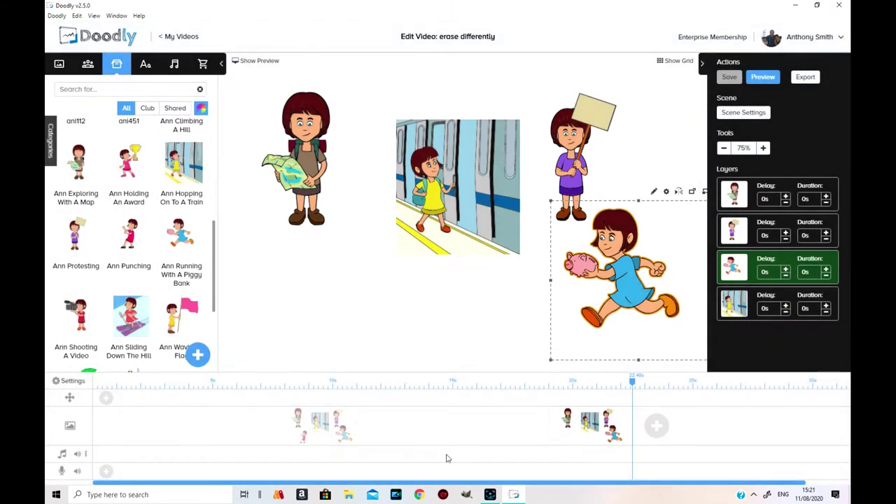
Step: Change the first scene's exit animation from Swipe left to None and apply it
click(280, 429)
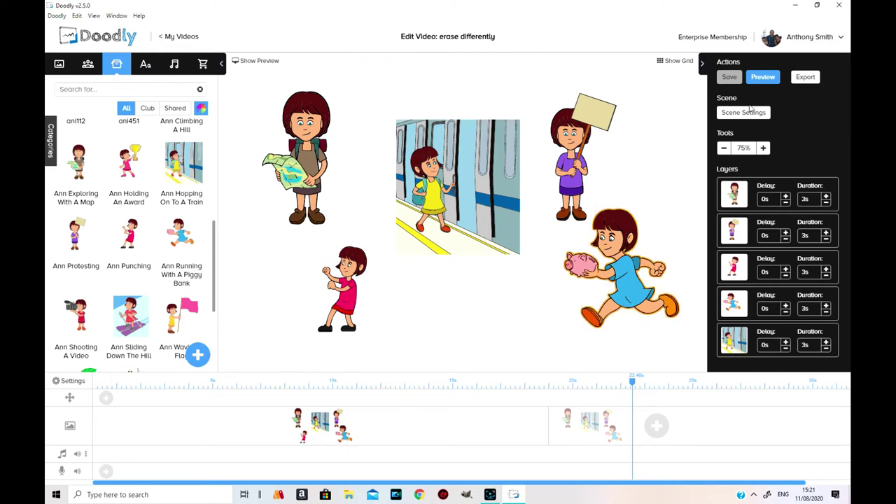
click(744, 112)
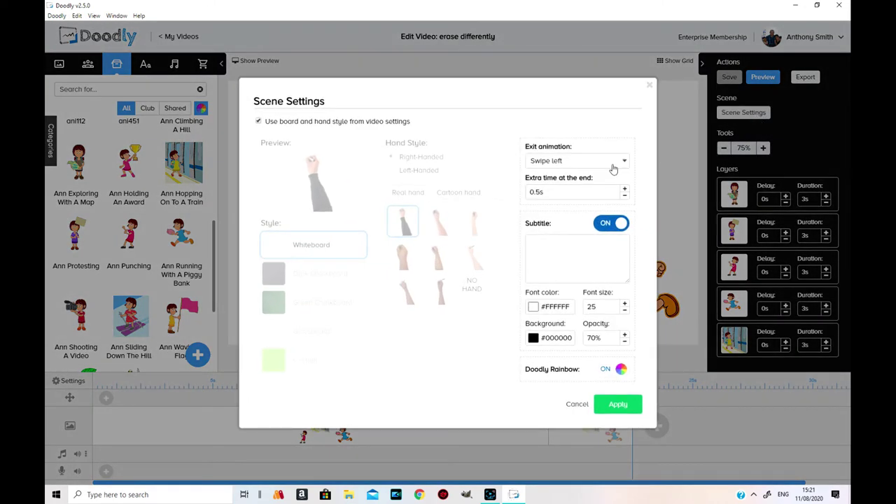
click(622, 162)
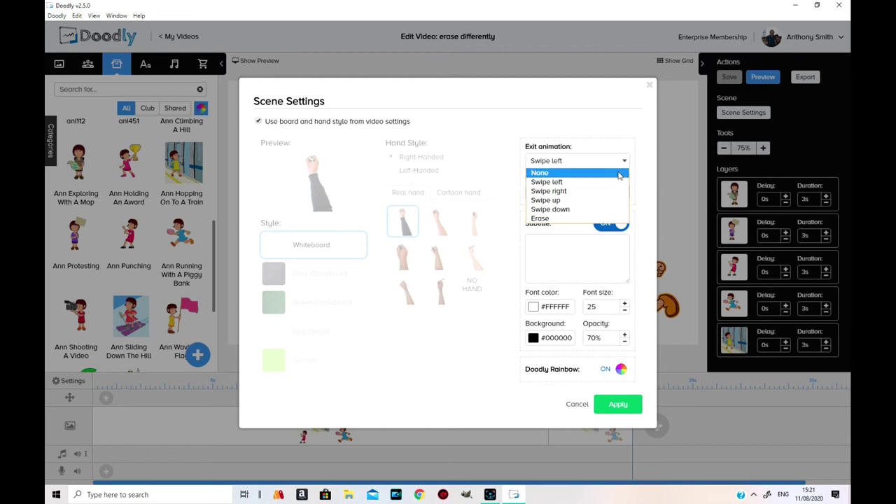
click(546, 172)
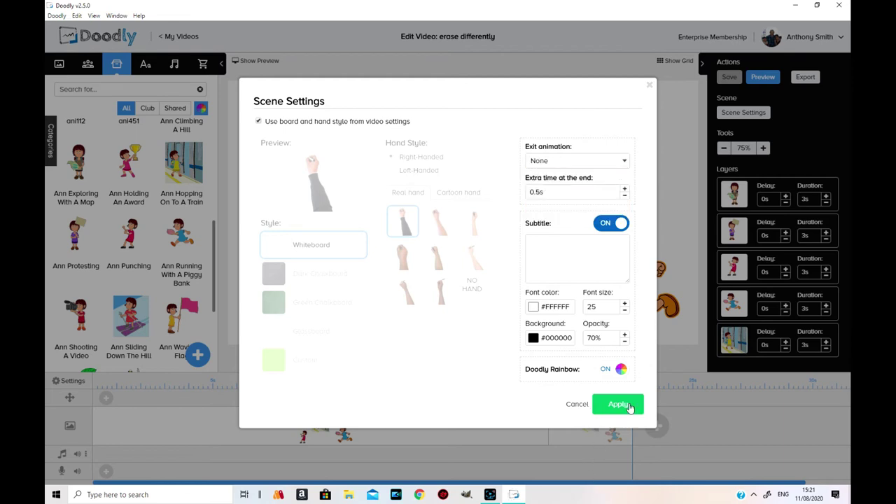
click(618, 404)
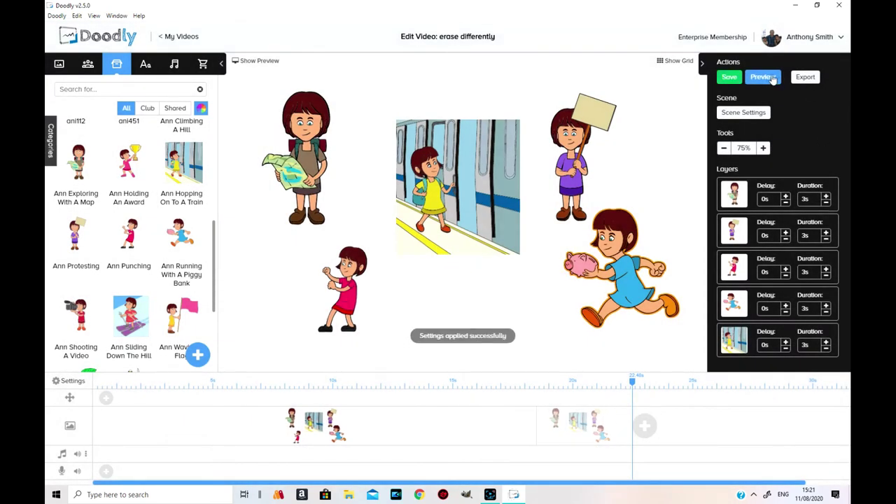
click(770, 79)
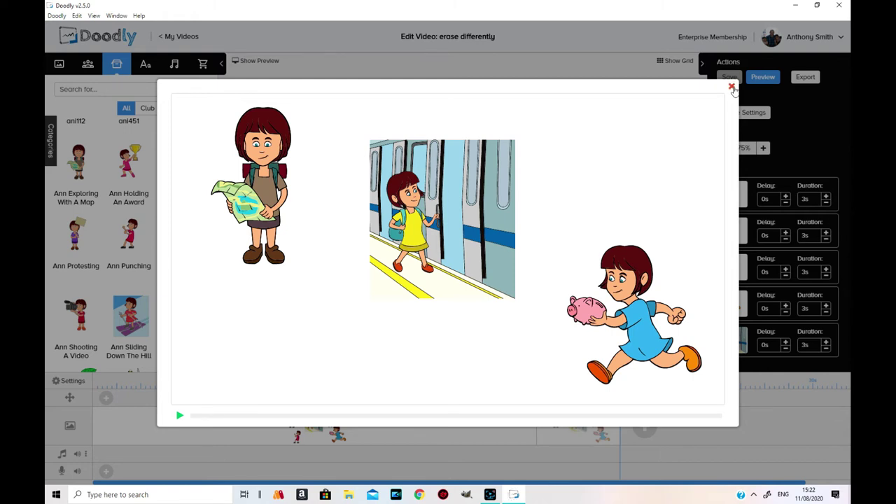
Step: Close the preview and duplicate the second scene to create a third scene
click(732, 86)
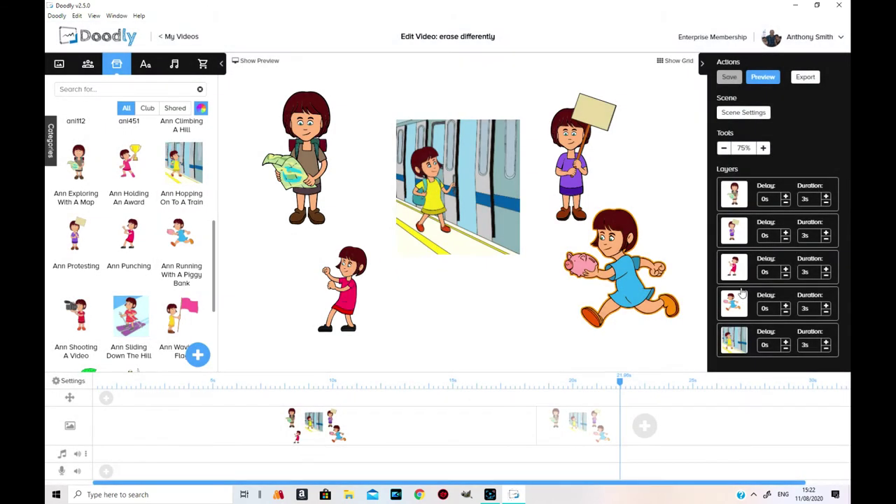
click(563, 430)
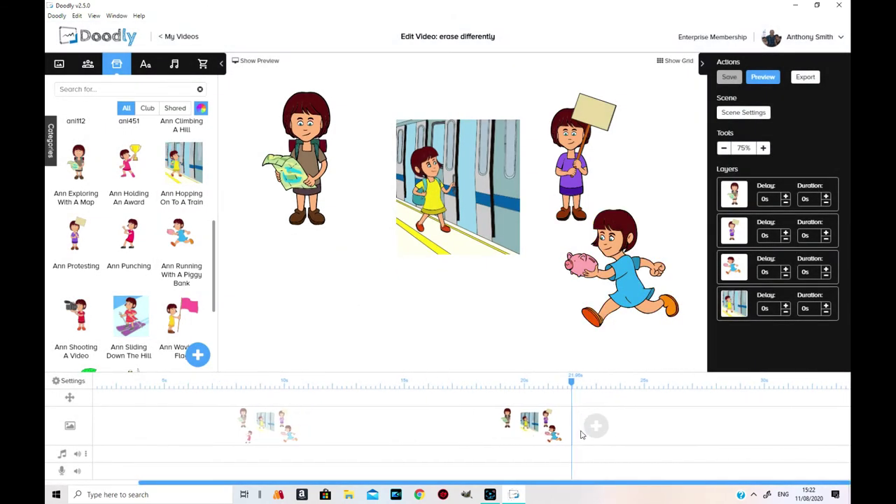
right_click(524, 422)
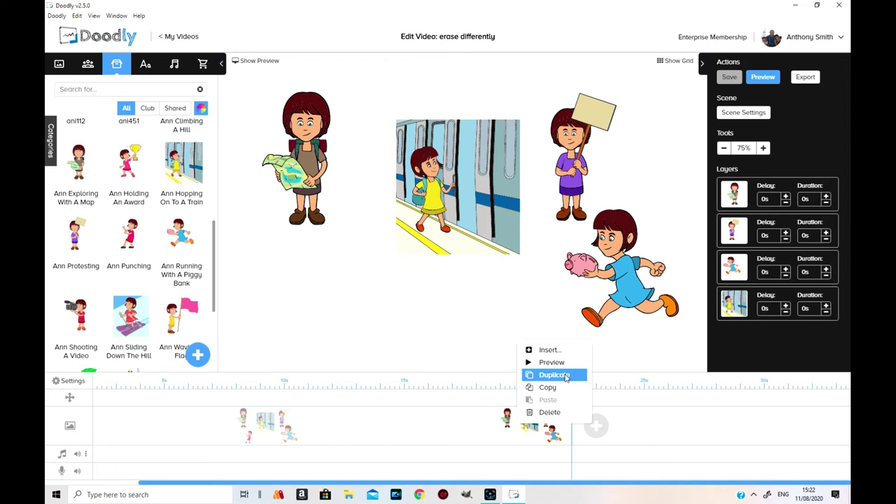
click(566, 376)
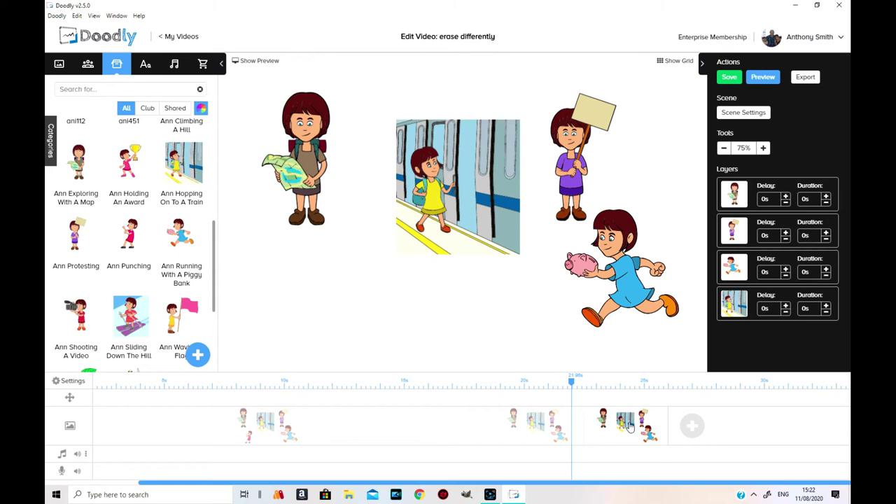
Step: Delete Ann Protesting from the new third scene
click(581, 160)
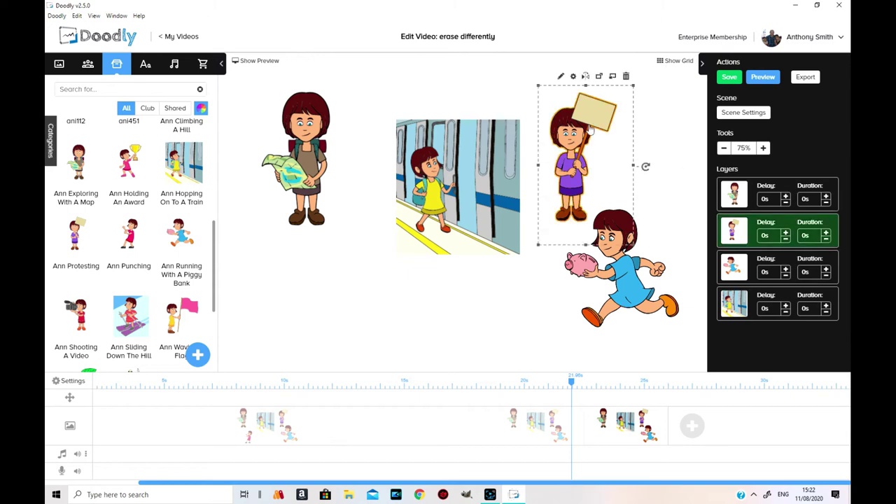
click(626, 76)
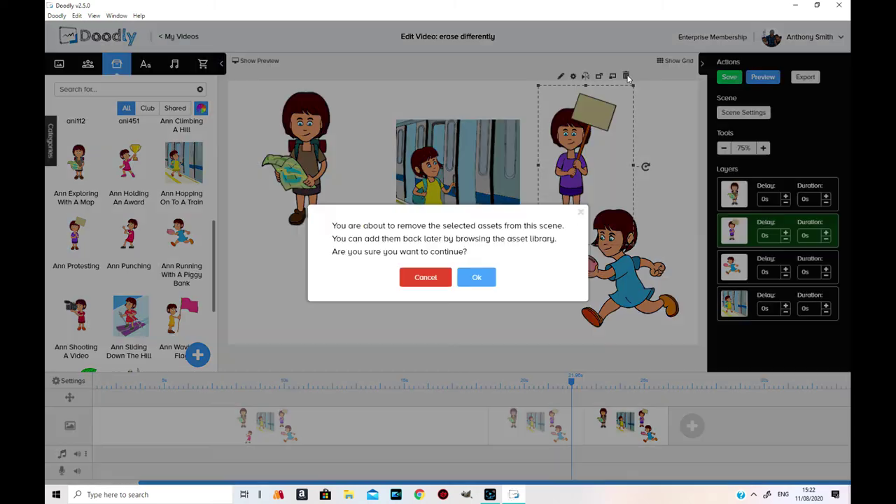
click(476, 276)
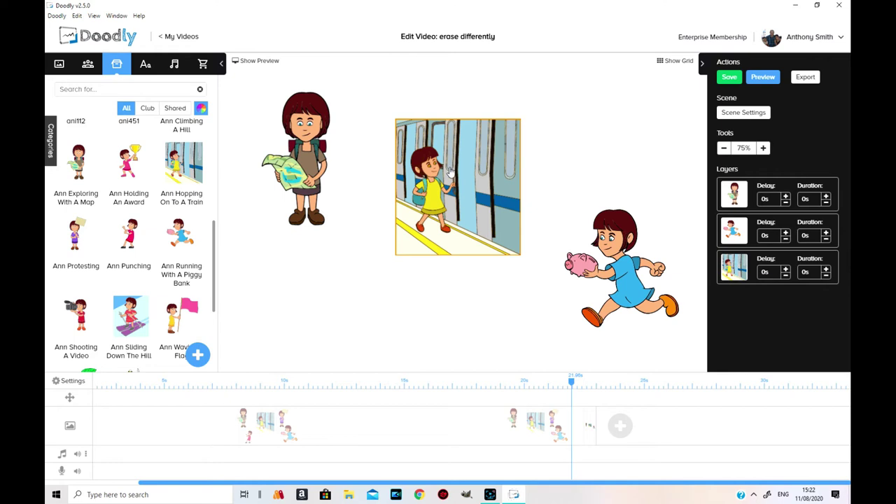
Step: Give the map-reading Ann and the train picture a 3-second Erase exit animation
click(317, 132)
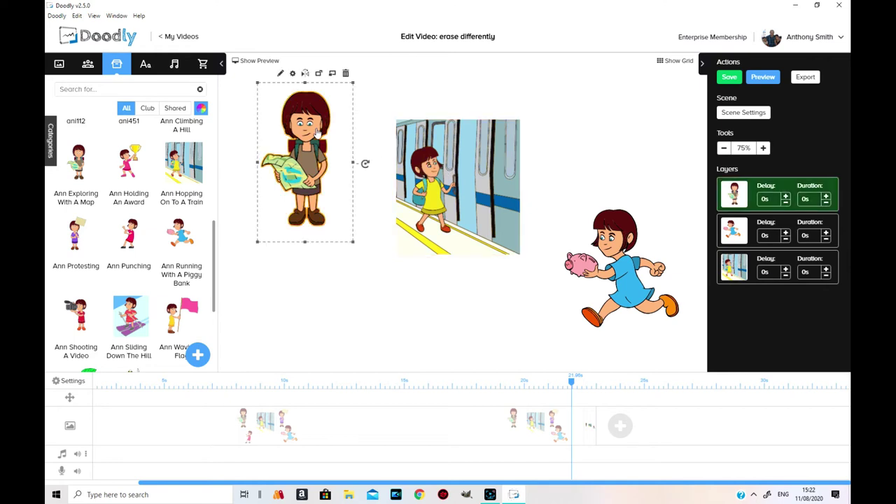
click(291, 73)
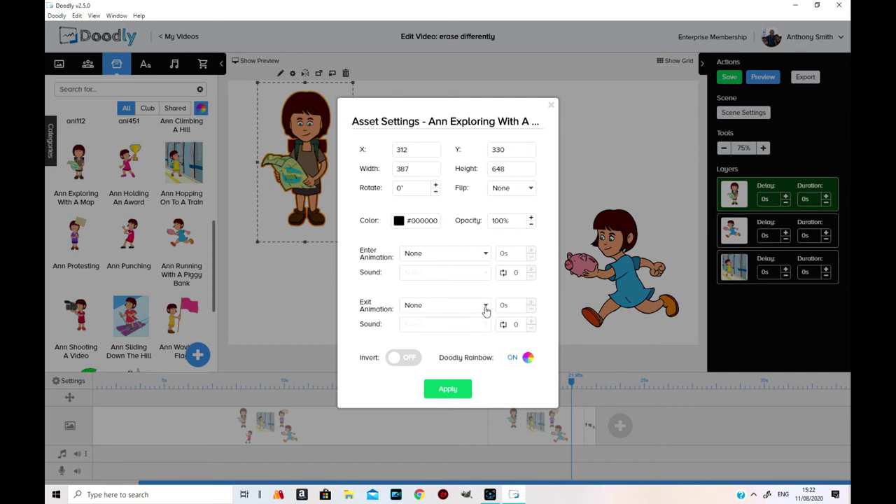
click(454, 390)
click(482, 140)
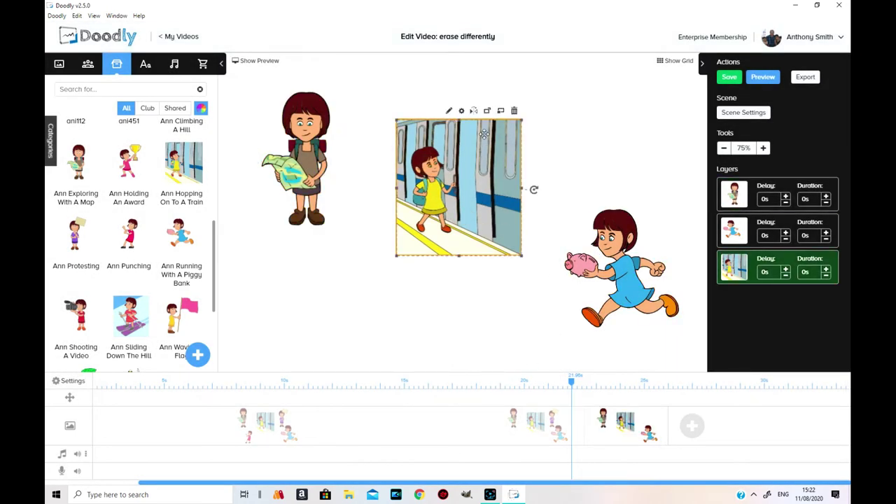
click(461, 111)
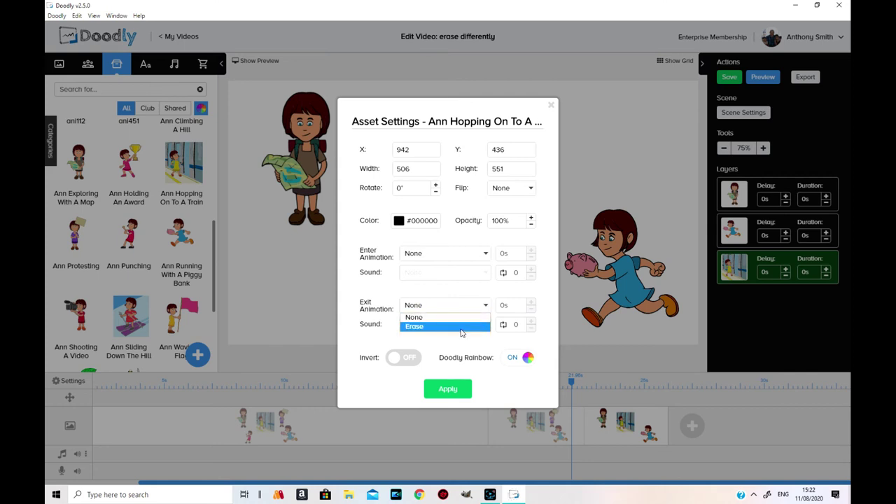
click(455, 391)
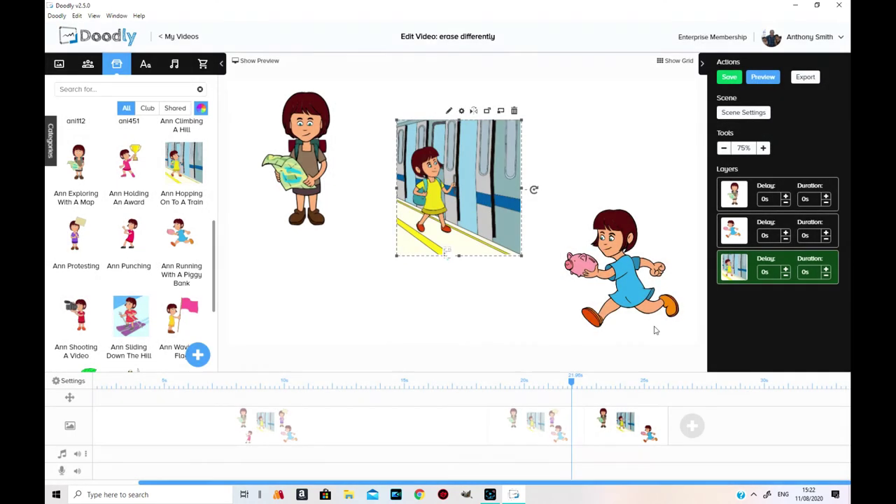
Step: Give the running Ann with the piggy bank a 3-second Erase exit animation
click(622, 266)
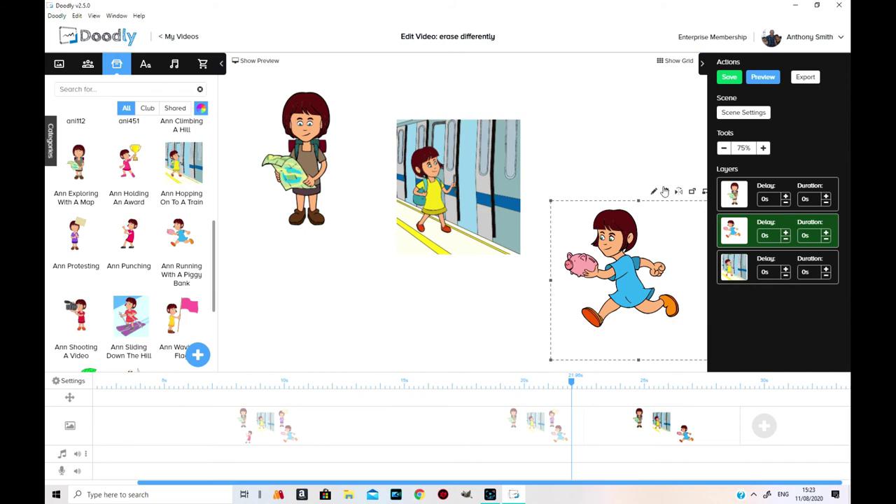
click(665, 191)
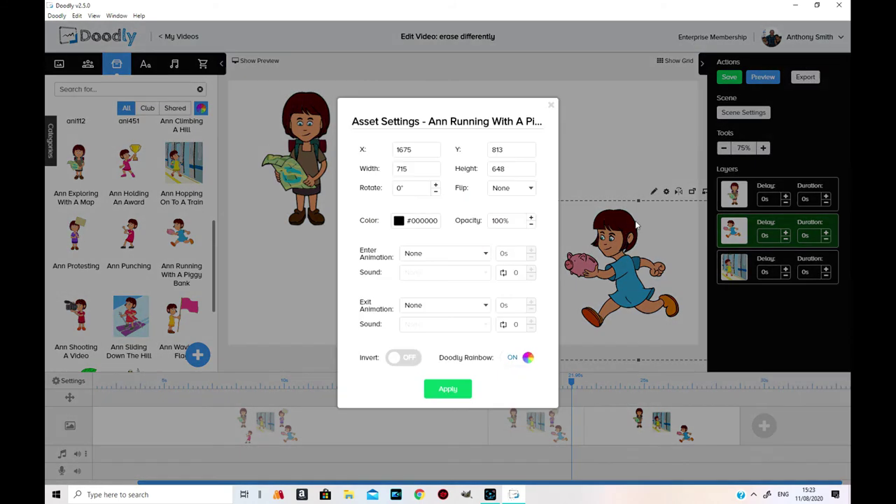
click(476, 326)
click(448, 389)
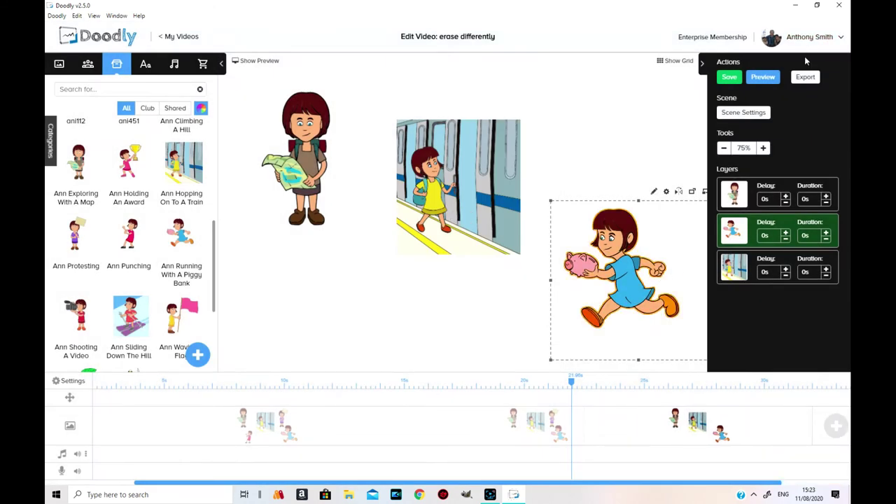
click(767, 77)
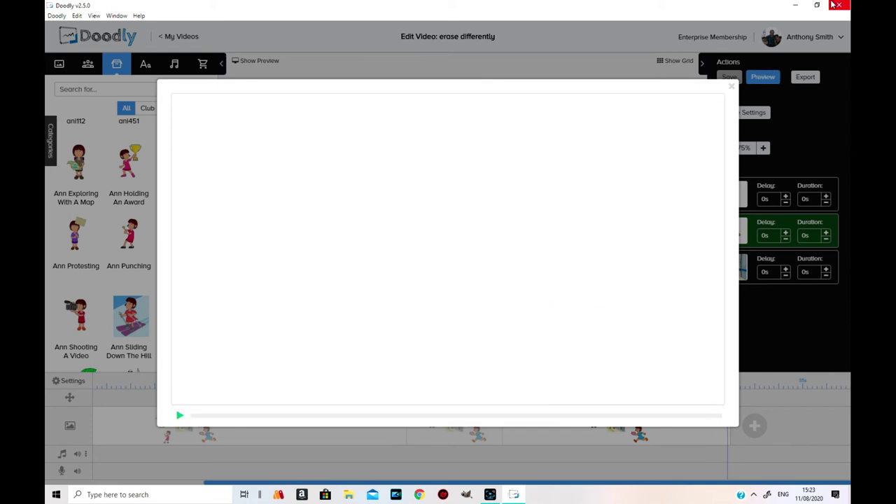
click(731, 87)
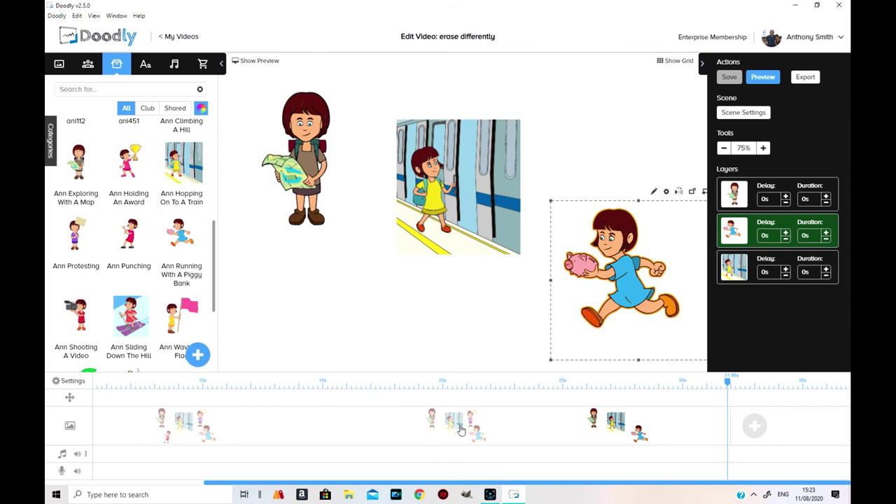
Step: Change the second scene's exit animation from Swipe left to None and apply it
click(743, 113)
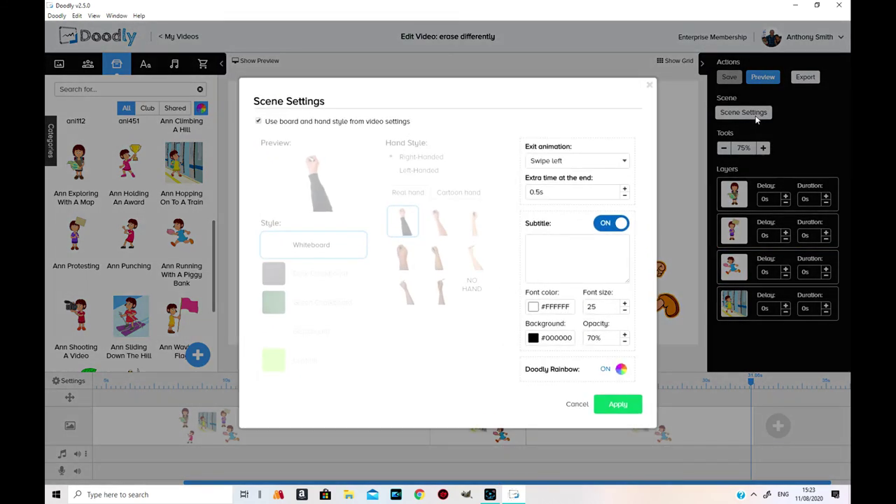
click(622, 166)
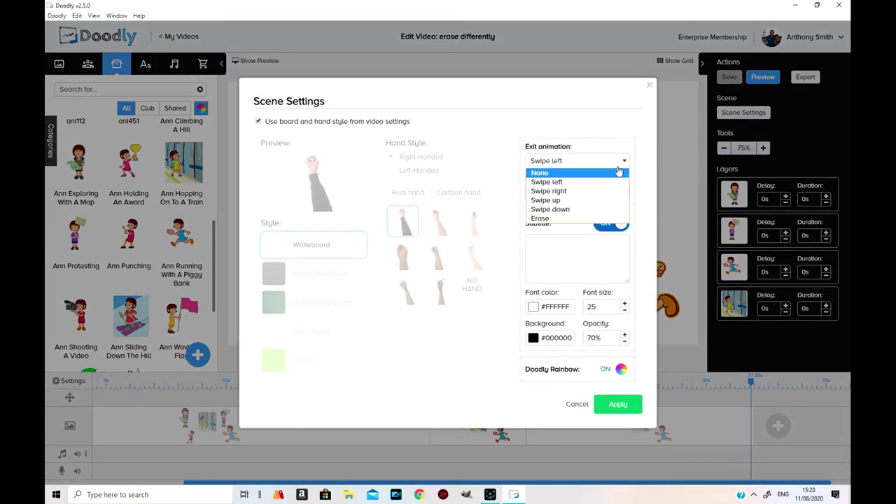
click(618, 170)
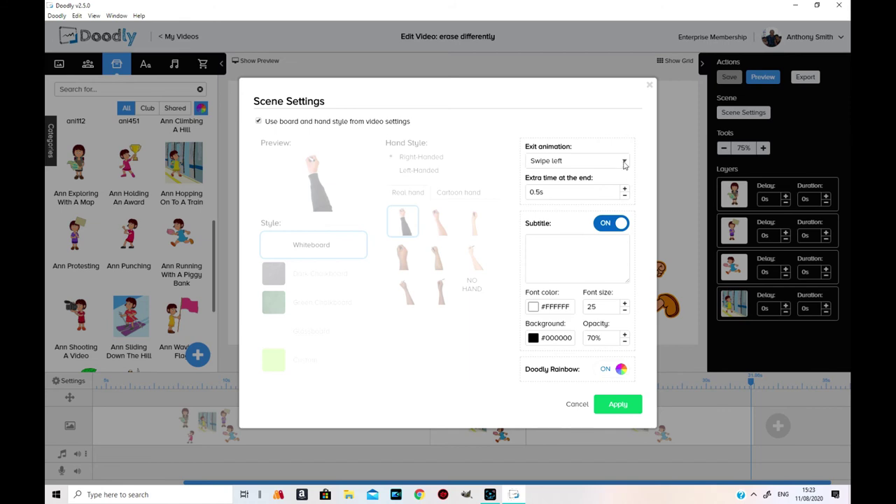
click(622, 165)
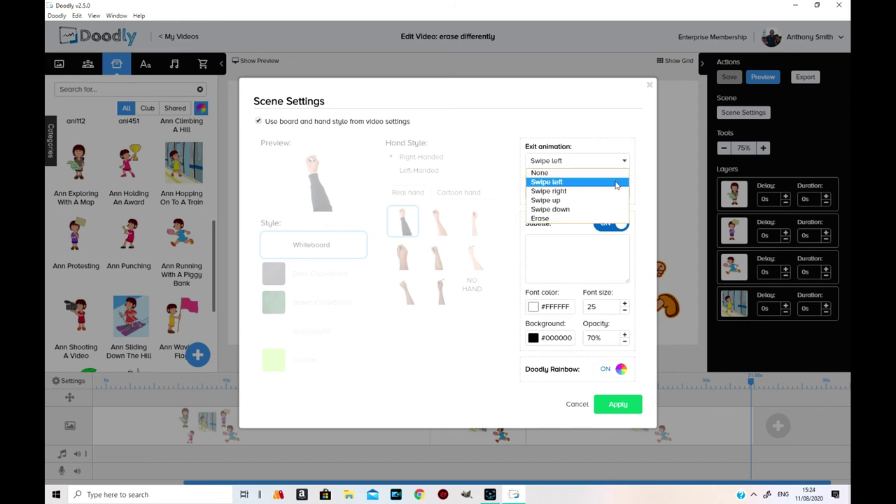
click(545, 173)
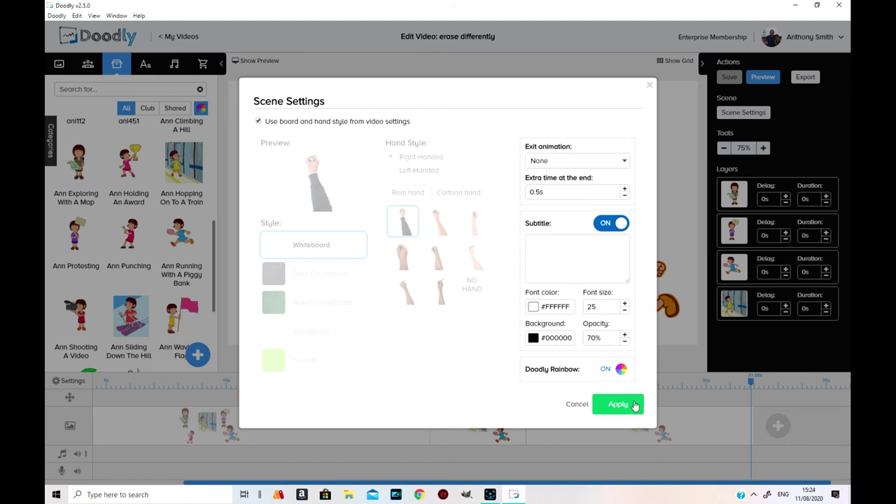
click(630, 406)
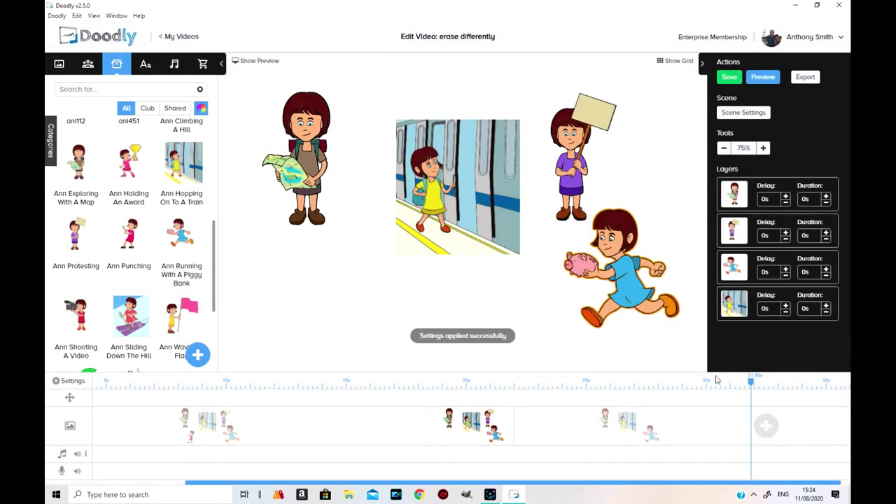
Step: In the third scene, move the train layer from third to second in the Layers panel
click(638, 429)
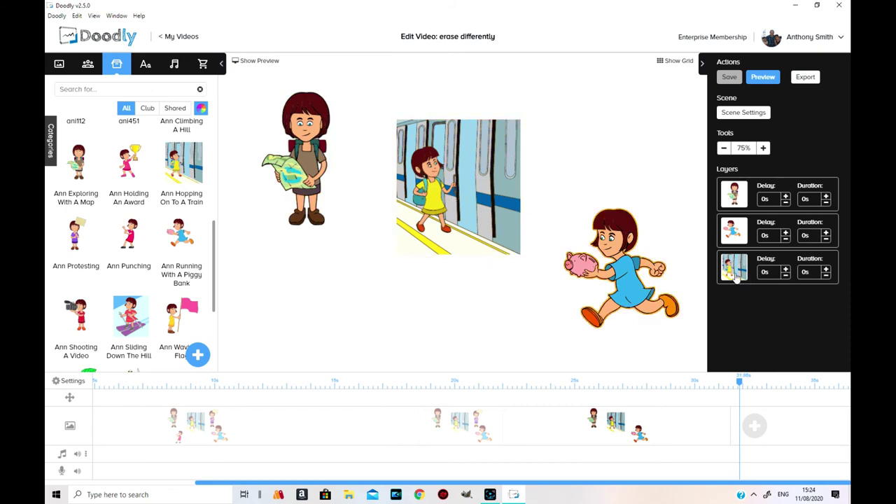
drag(734, 273, 740, 231)
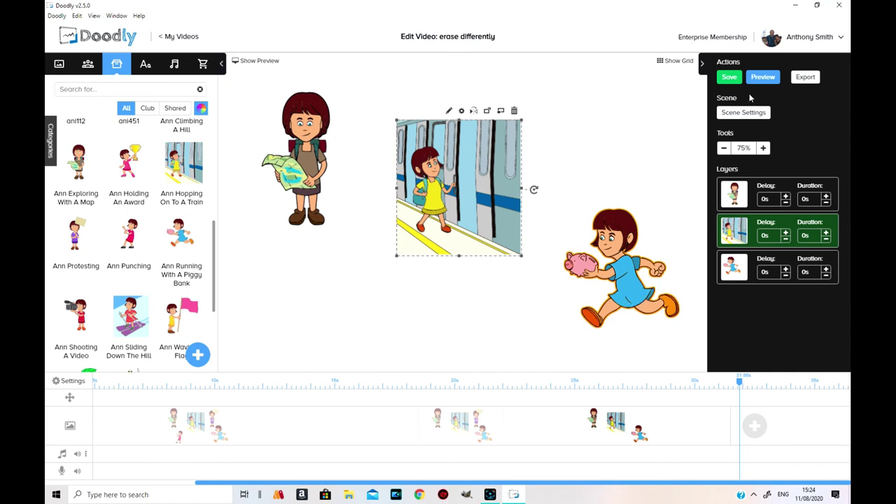
Step: Start a preview of the whole video to watch the props being drawn and erased
click(763, 77)
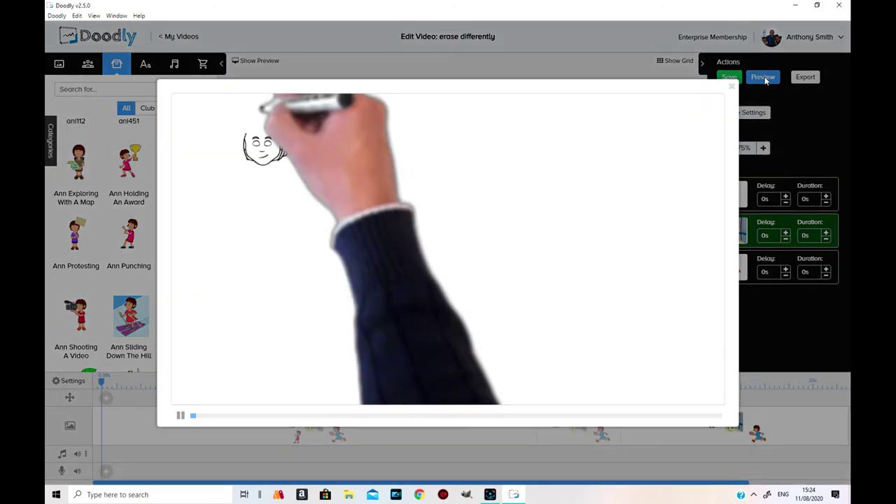